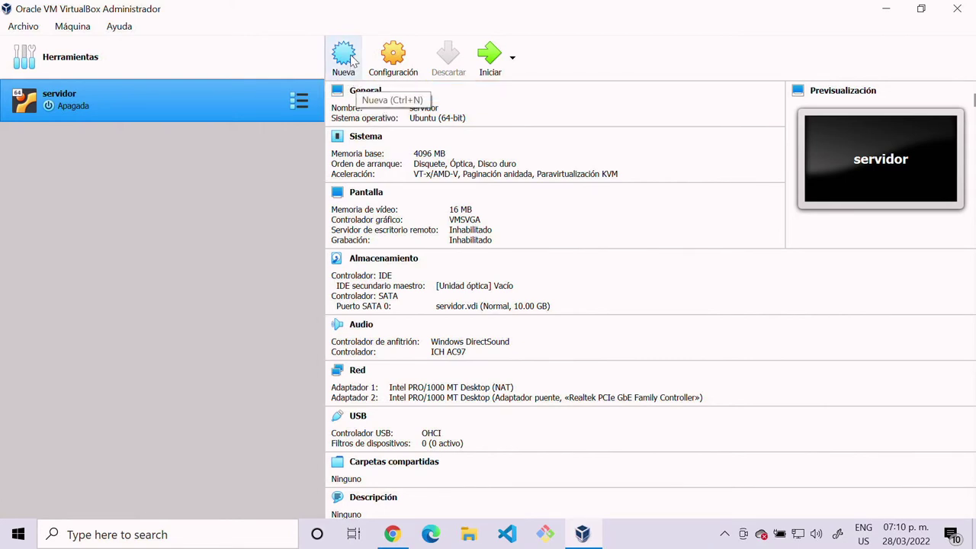
Start a new virtual machine named "Servidor Windows 10" with type Microsoft Windows and version Windows 10 (64-bit).
{"action": "left_click", "coordinate": [79, 29]}
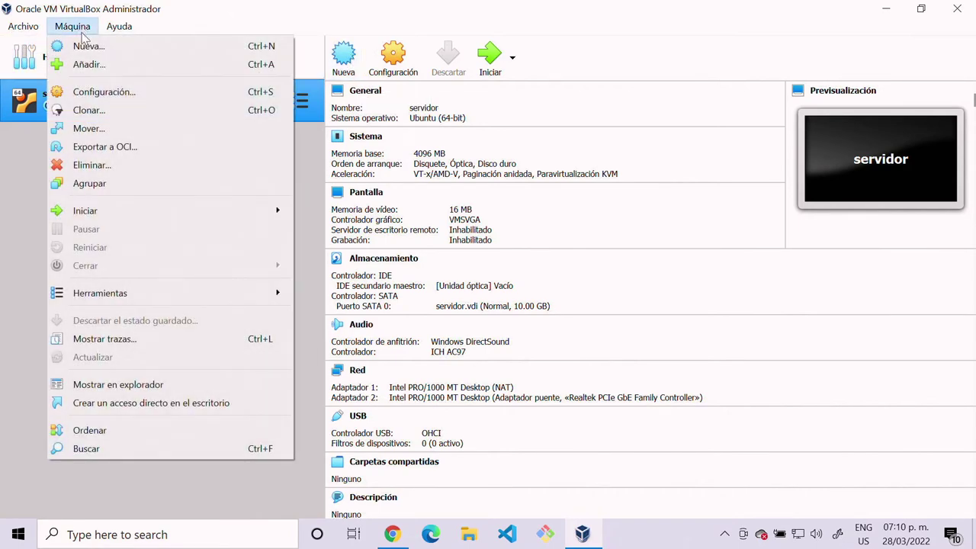
{"action": "left_click", "coordinate": [122, 48]}
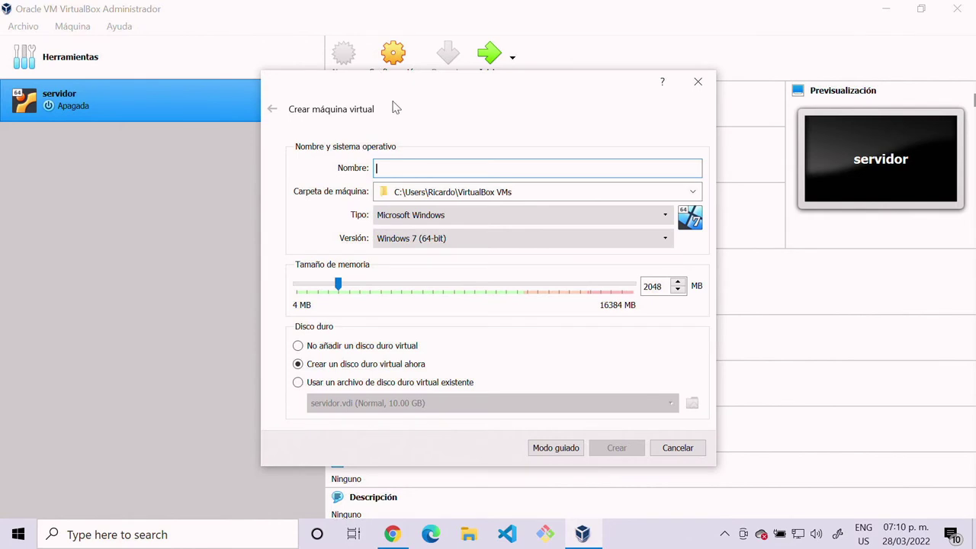
{"action": "left_click", "coordinate": [414, 165]}
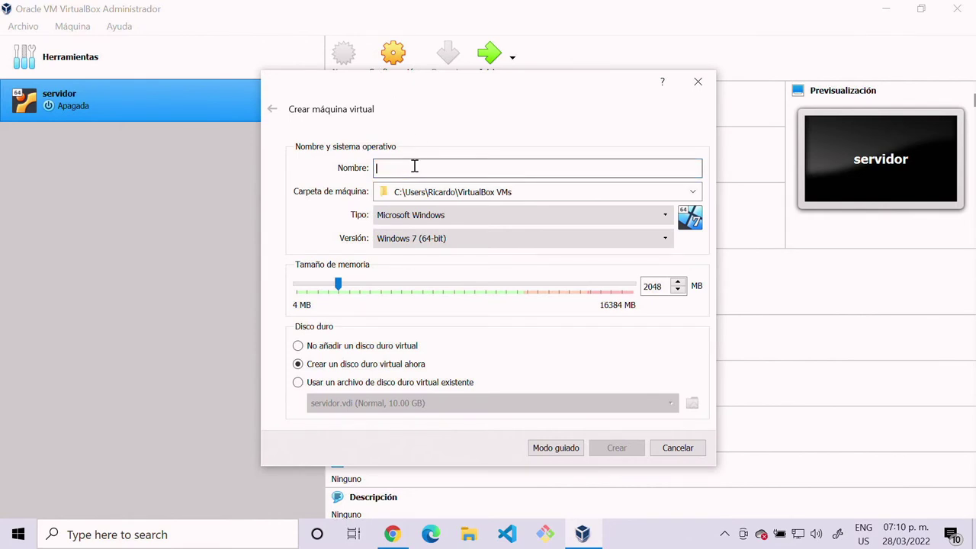
{"action": "type", "text": "Se"}
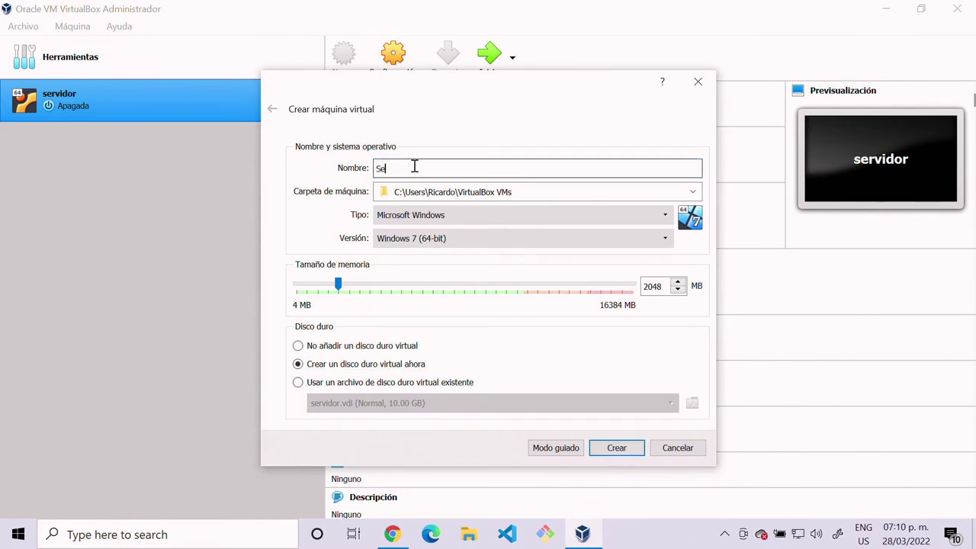
{"action": "type", "text": "rvidor W"}
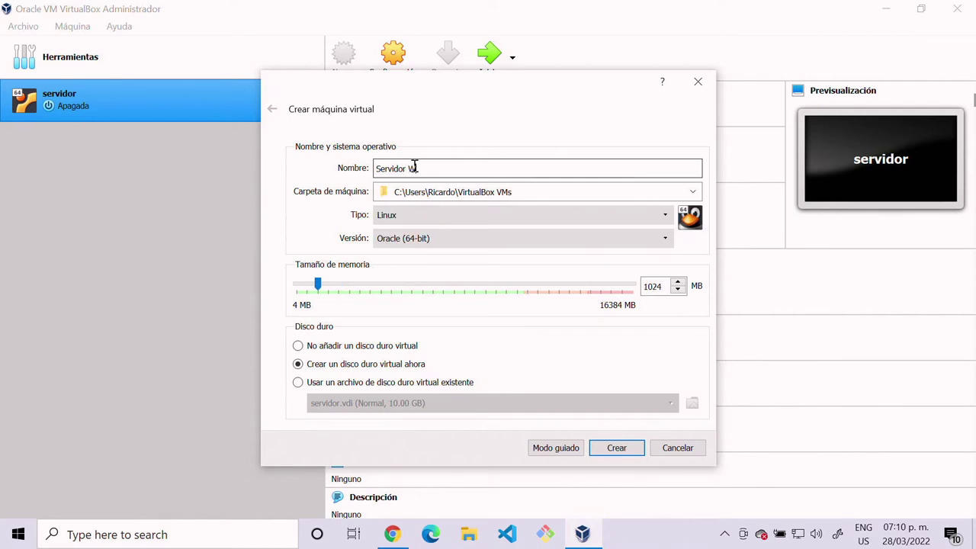
{"action": "type", "text": "indows 10"}
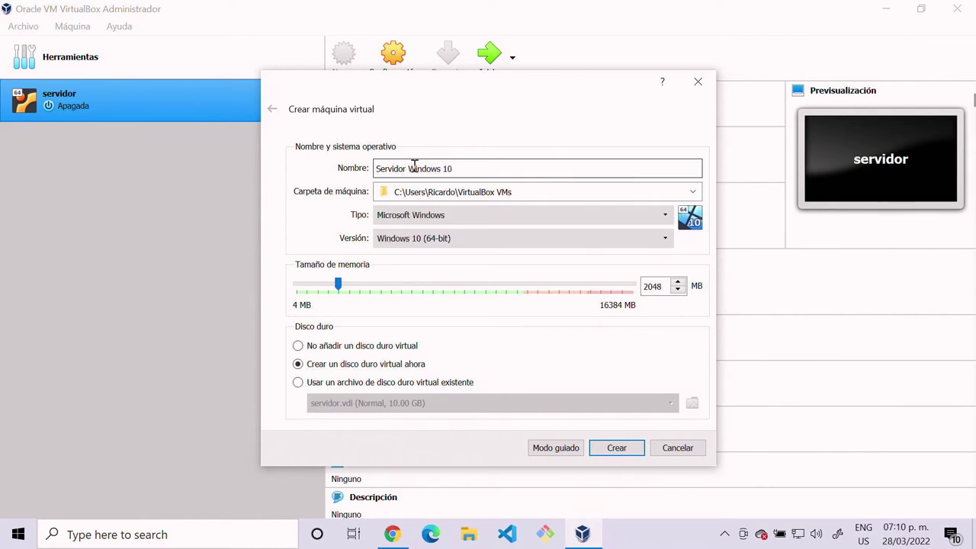
{"action": "left_click", "coordinate": [452, 242]}
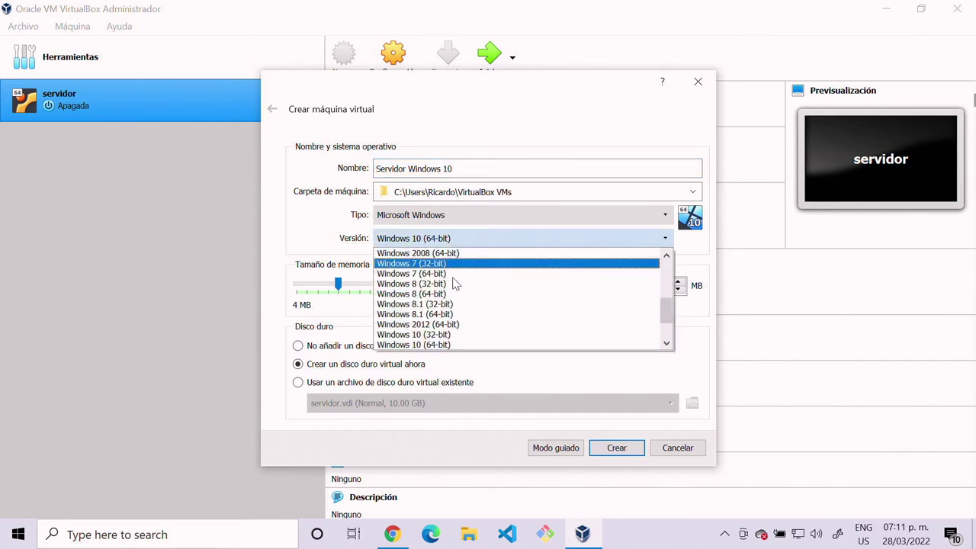
{"action": "left_click", "coordinate": [460, 344]}
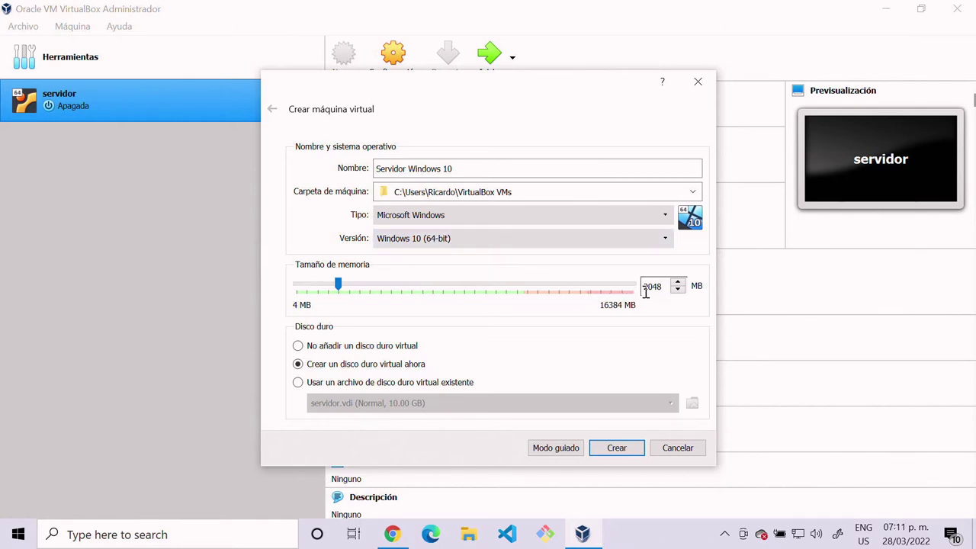
Set the new machine's memory size to 4096 MB and proceed with creating a virtual hard disk now.
{"action": "left_click_drag", "start_coordinate": [643, 287], "coordinate": [649, 290]}
{"action": "type", "text": "4"}
{"action": "key", "text": "BackSpace"}
{"action": "key", "text": "BackSpace"}
{"action": "type", "text": "96"}
{"action": "left_click", "coordinate": [376, 371]}
{"action": "left_click", "coordinate": [624, 451]}
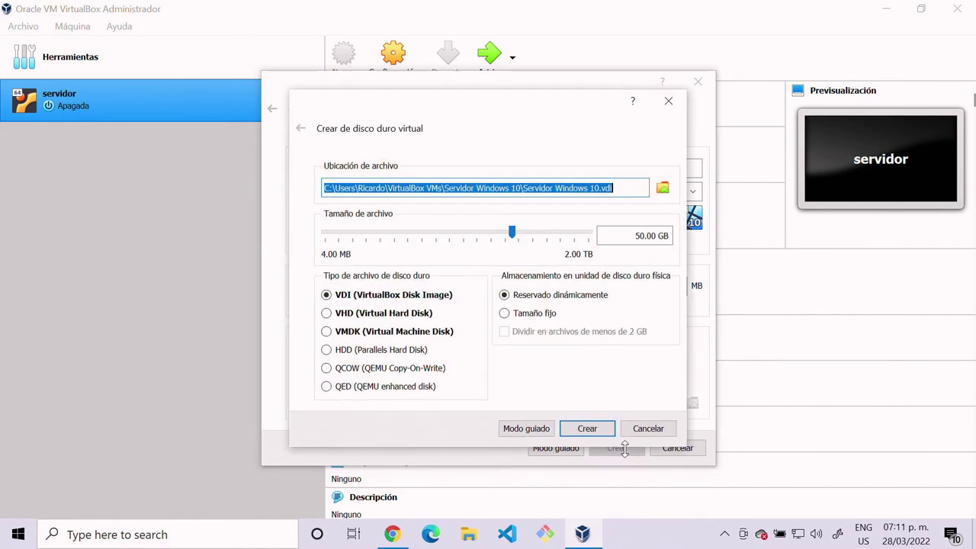
Create the VDI virtual hard disk with a file size of 20.00 GB and dynamically allocated storage.
{"action": "left_click", "coordinate": [632, 236]}
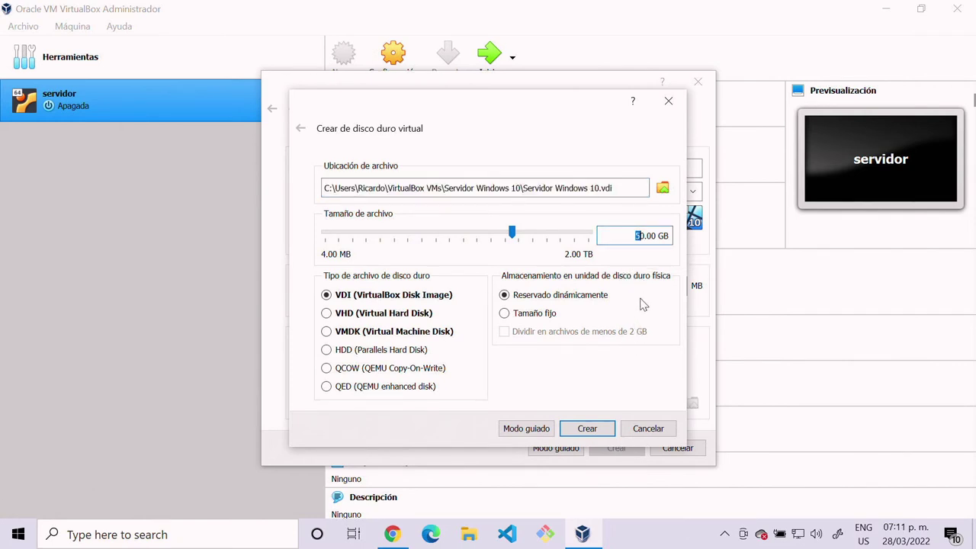
{"action": "type", "text": "2"}
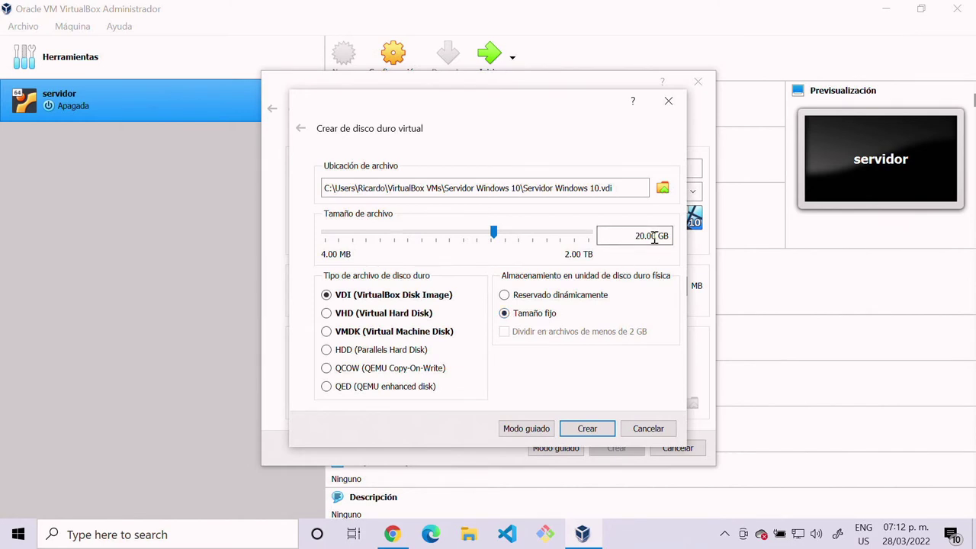
{"action": "left_click", "coordinate": [506, 293]}
{"action": "left_click", "coordinate": [589, 428]}
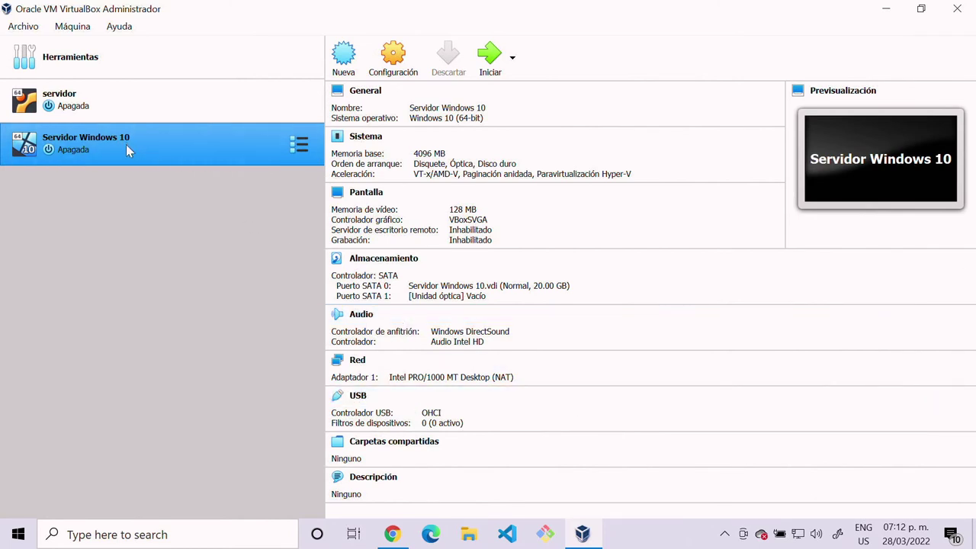
In the Servidor Windows 10 storage settings, load Windows.iso from the Desktop into the empty optical drive on the SATA controller.
{"action": "left_click", "coordinate": [403, 61]}
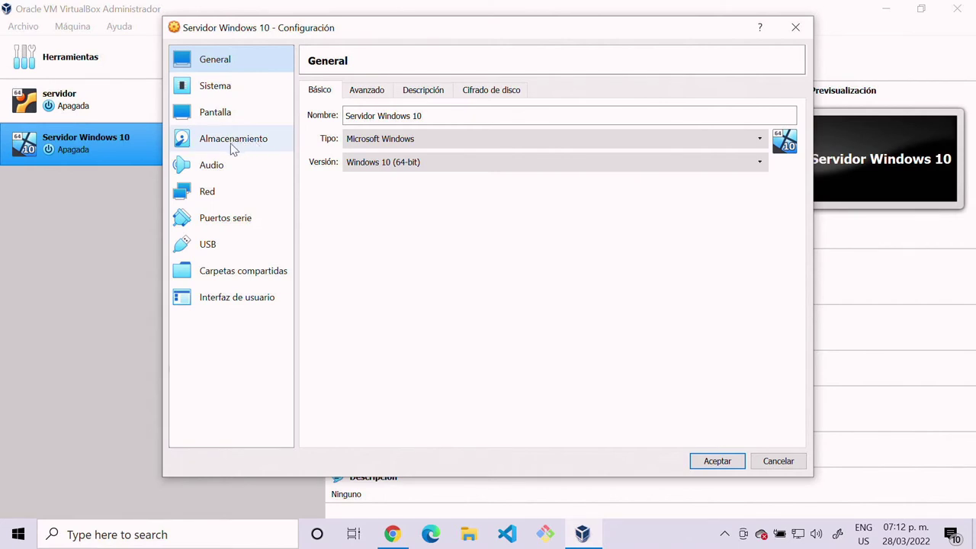
{"action": "left_click", "coordinate": [259, 148]}
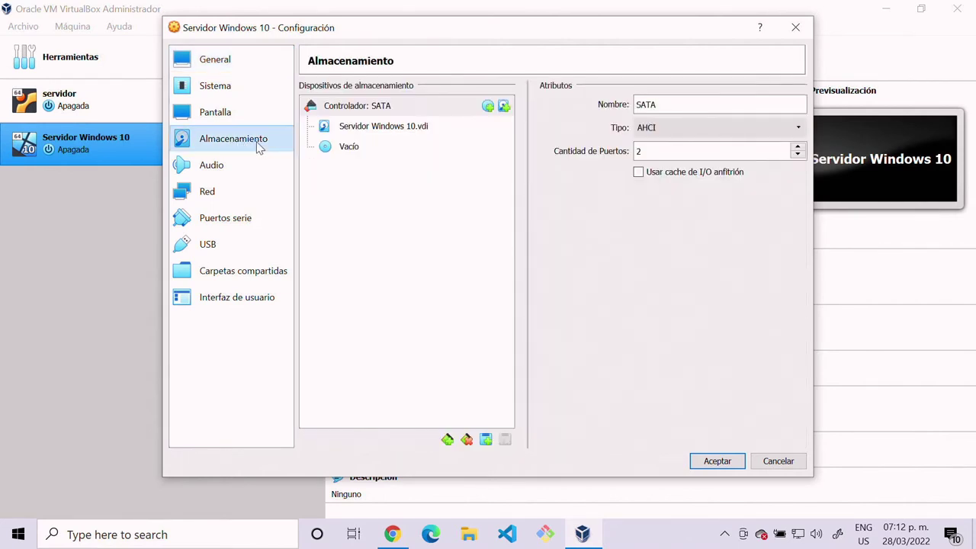
{"action": "left_click", "coordinate": [348, 152]}
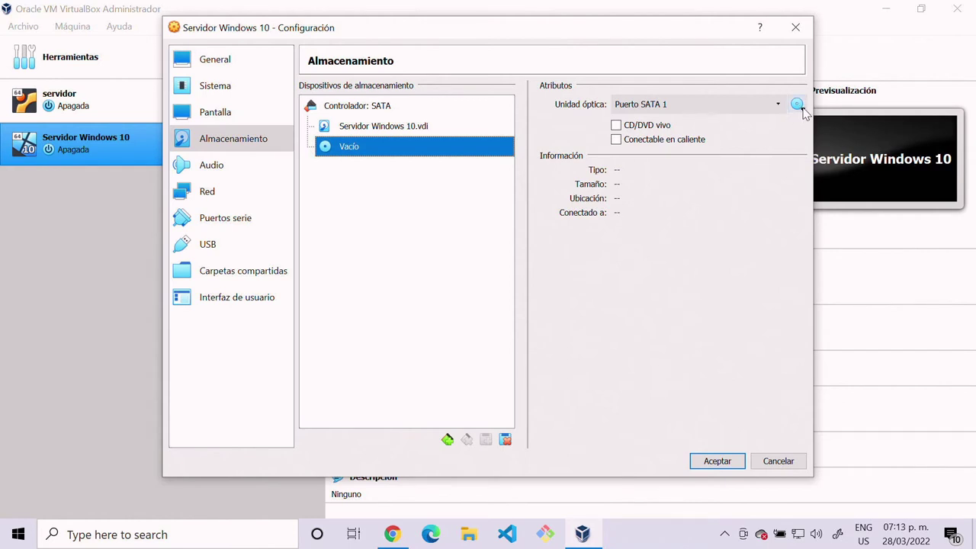
{"action": "left_click", "coordinate": [797, 106]}
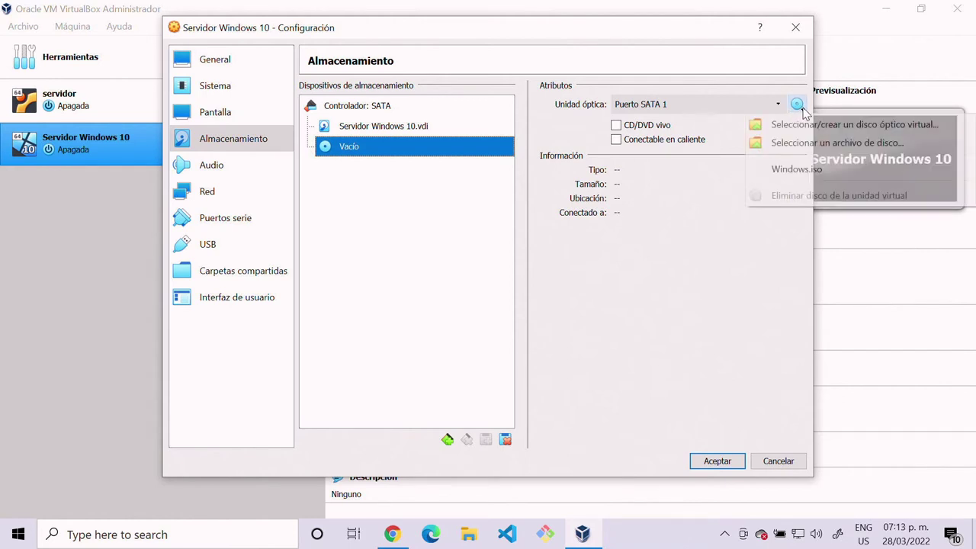
{"action": "left_click", "coordinate": [791, 145]}
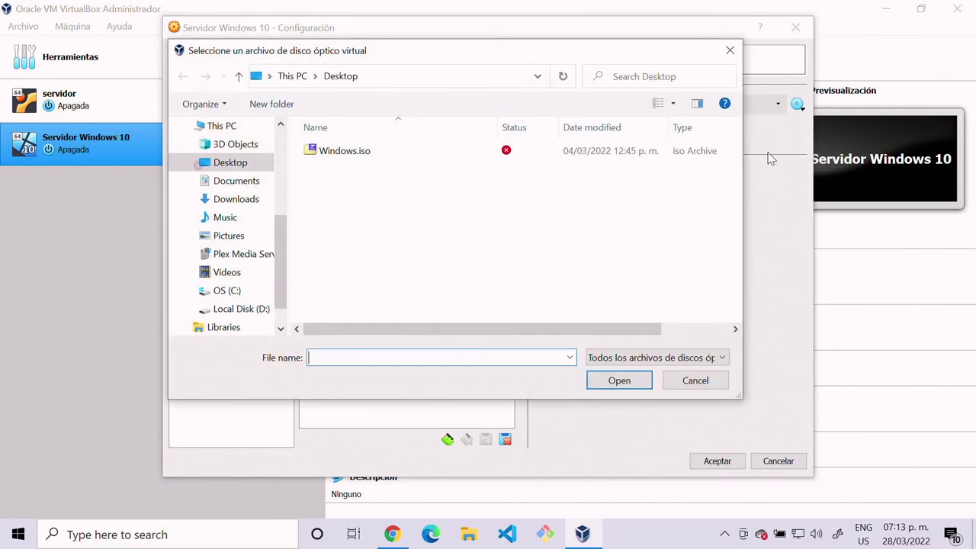
{"action": "left_click", "coordinate": [246, 162]}
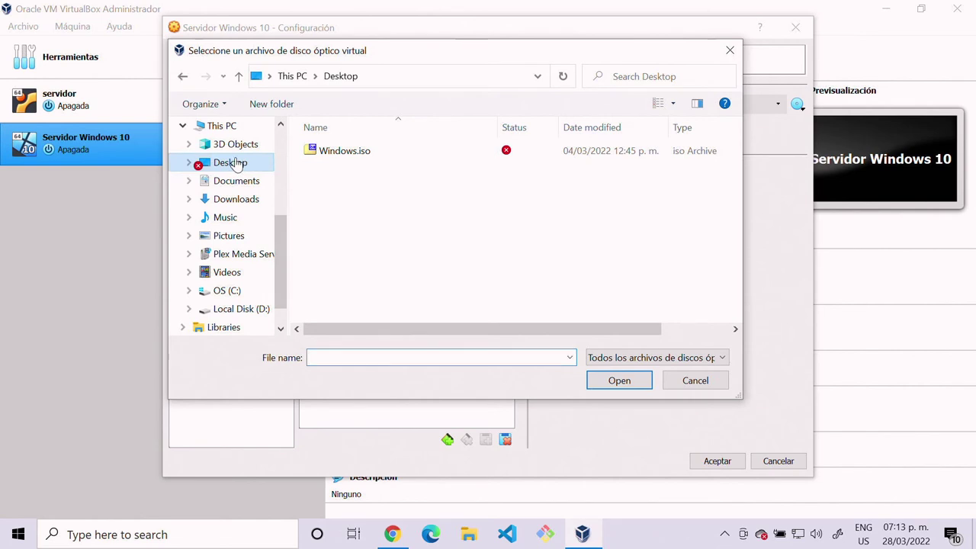
{"action": "left_click", "coordinate": [334, 154]}
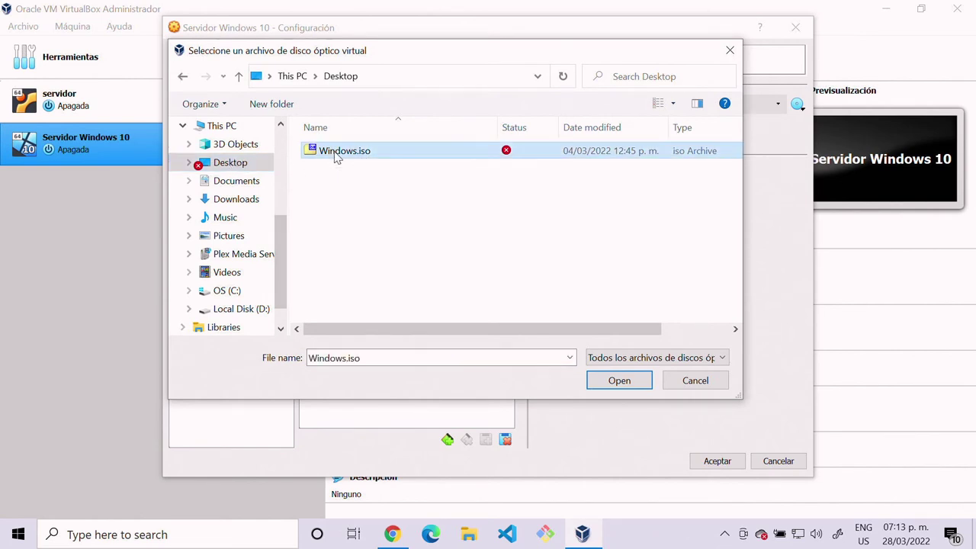
{"action": "left_click", "coordinate": [605, 380]}
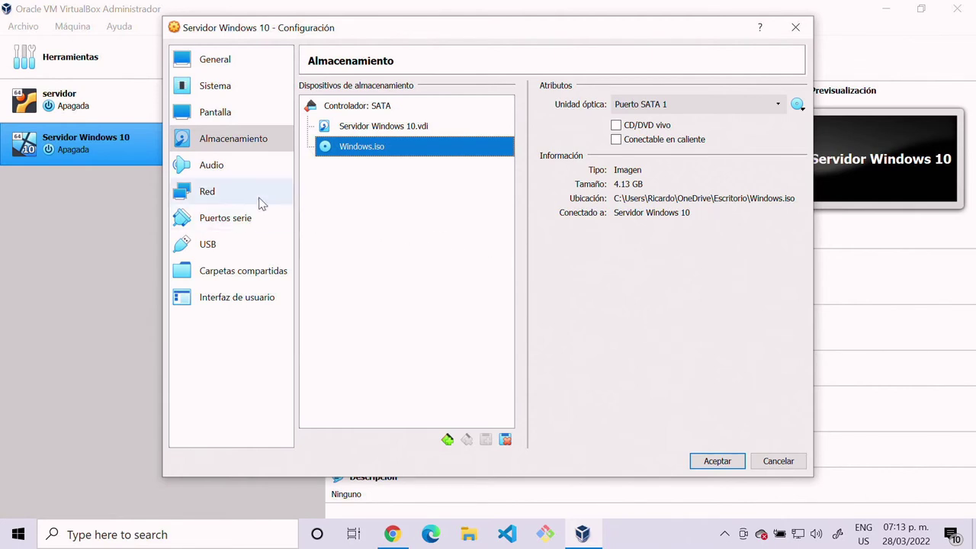
Enable network adapter 2 as a bridged adapter (Adaptador puente) and save the machine's settings.
{"action": "left_click", "coordinate": [215, 198]}
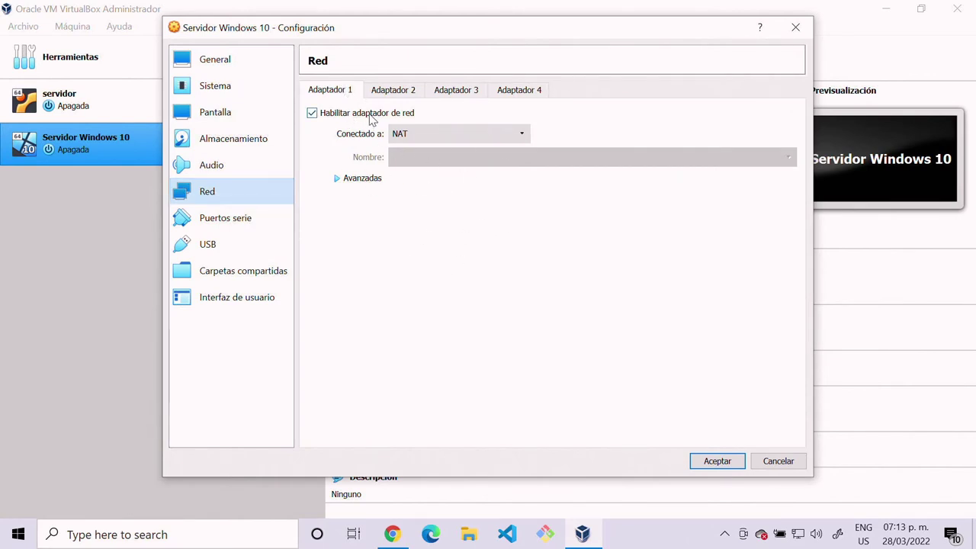
{"action": "left_click", "coordinate": [403, 95]}
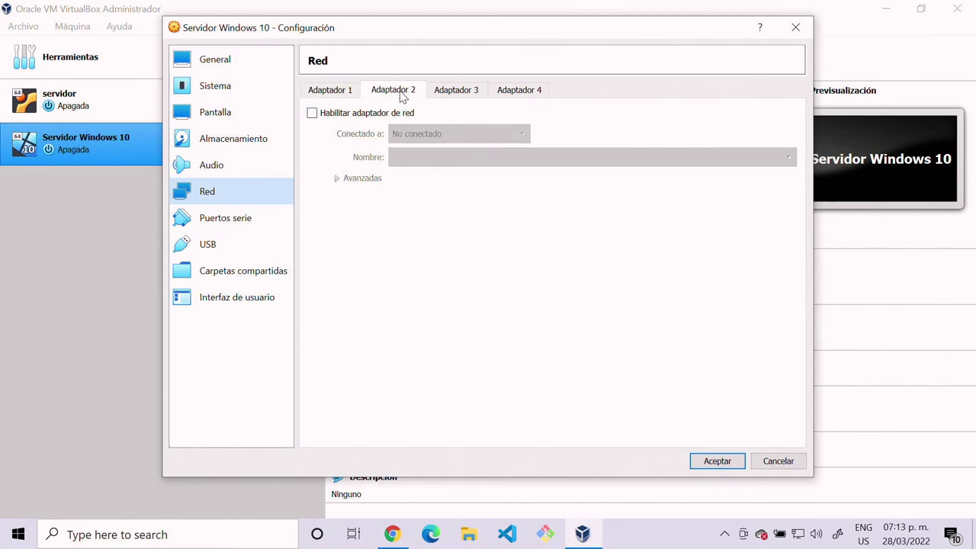
{"action": "left_click", "coordinate": [313, 114]}
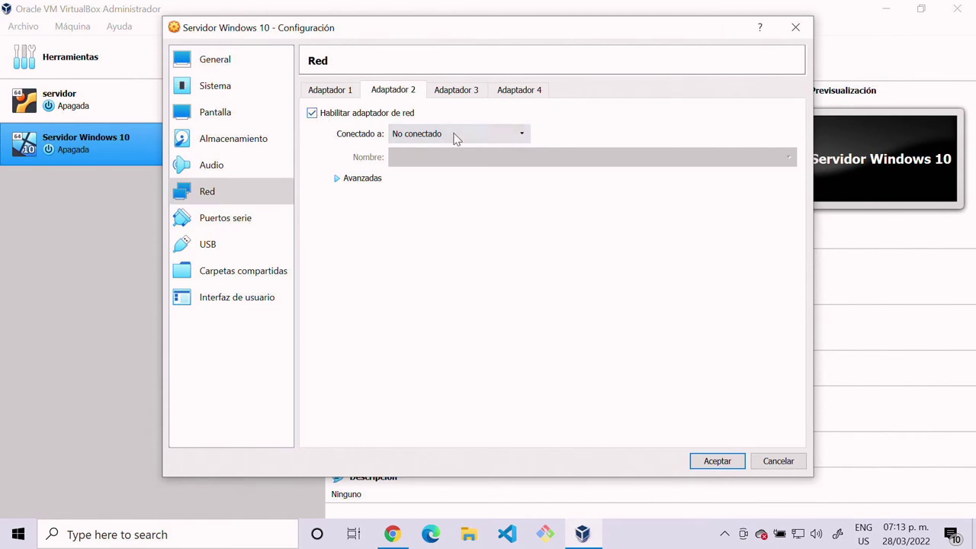
{"action": "left_click", "coordinate": [523, 136]}
{"action": "left_click", "coordinate": [523, 135]}
{"action": "left_click", "coordinate": [523, 136]}
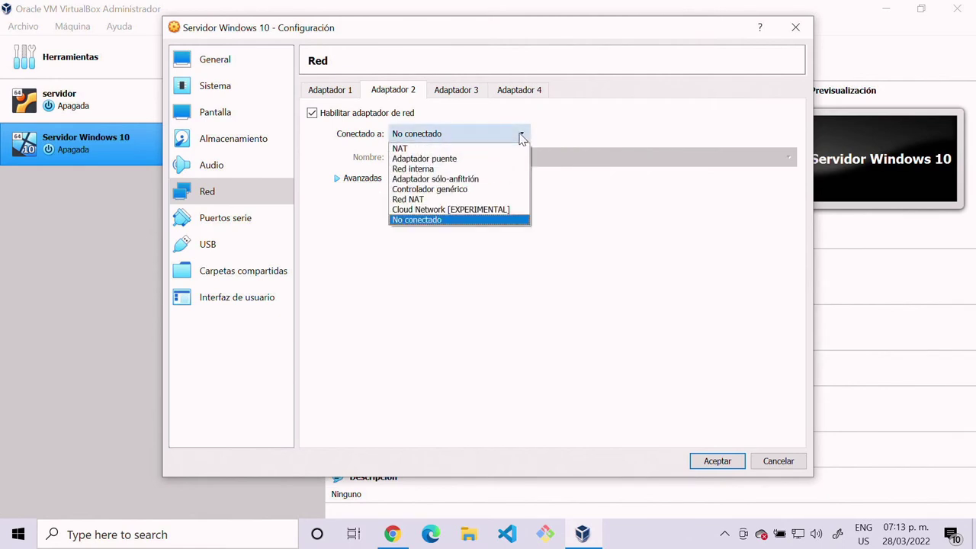
{"action": "left_click", "coordinate": [458, 160]}
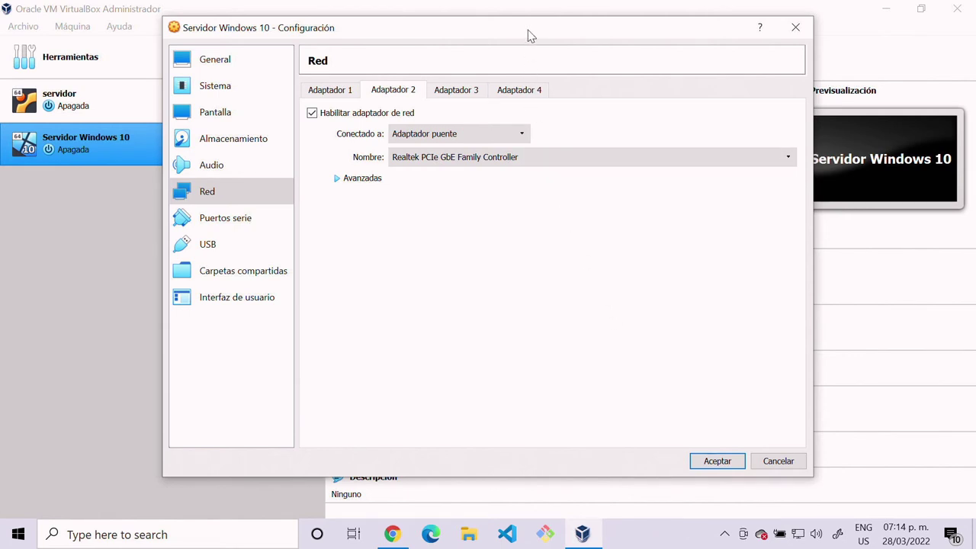
{"action": "left_click_drag", "start_coordinate": [528, 30], "coordinate": [527, 56]}
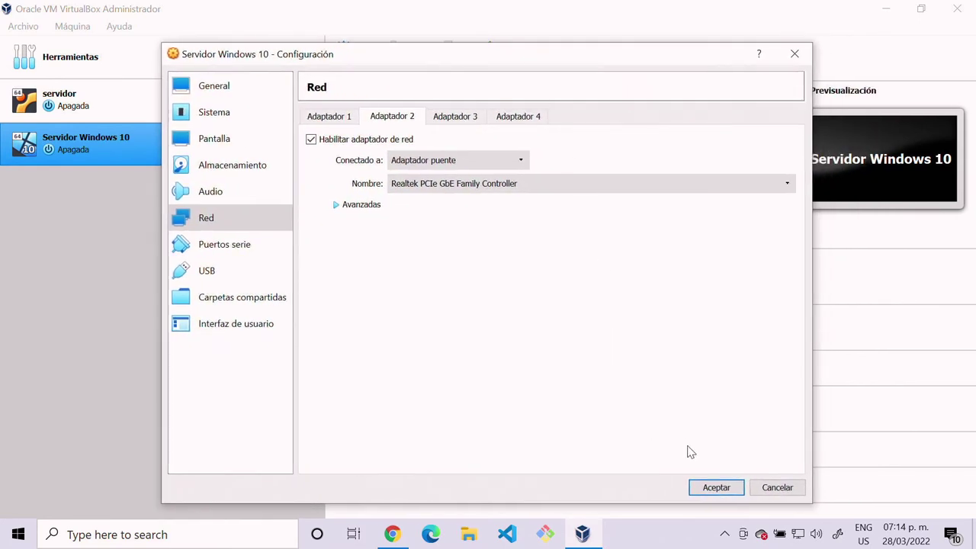
{"action": "left_click", "coordinate": [716, 488]}
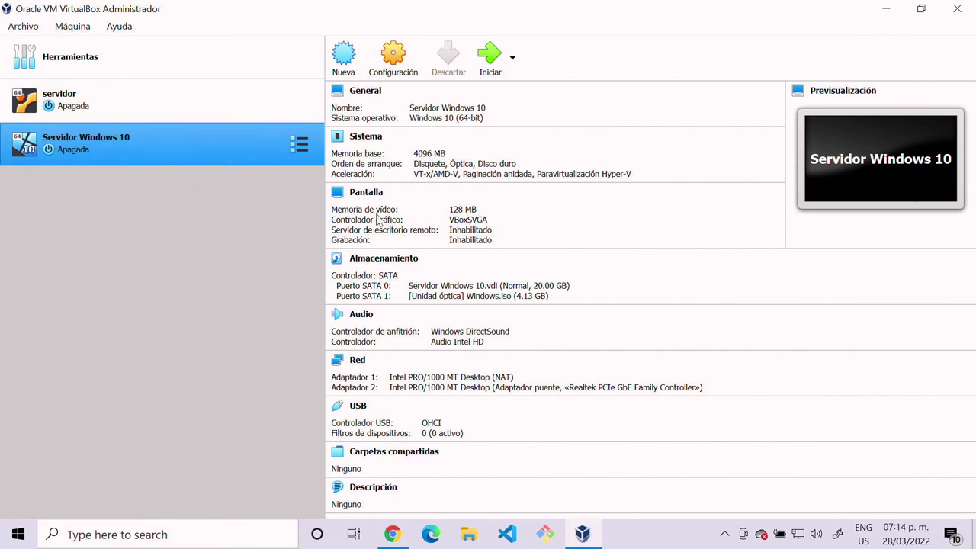
Start the Servidor Windows 10 machine and switch its display to scaled mode.
{"action": "left_click", "coordinate": [494, 69]}
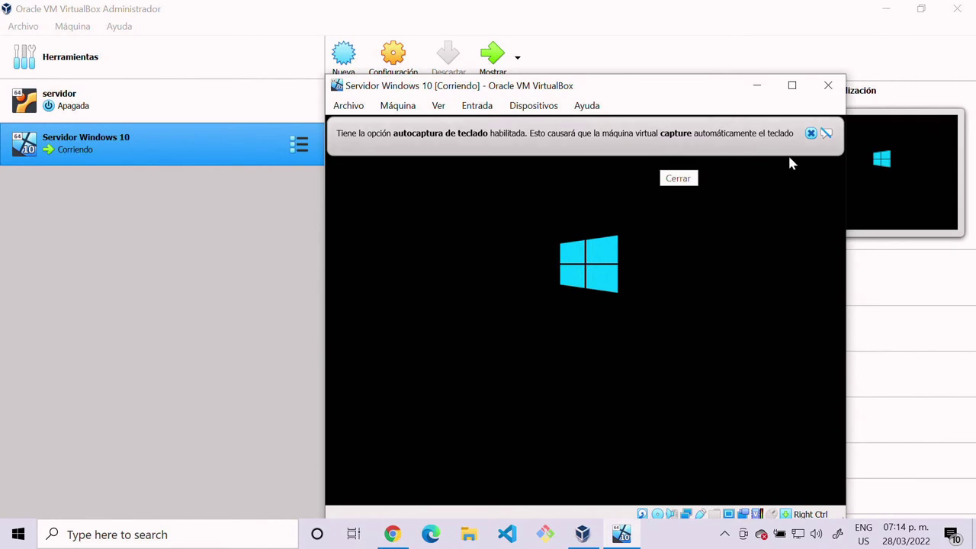
{"action": "left_click", "coordinate": [441, 106]}
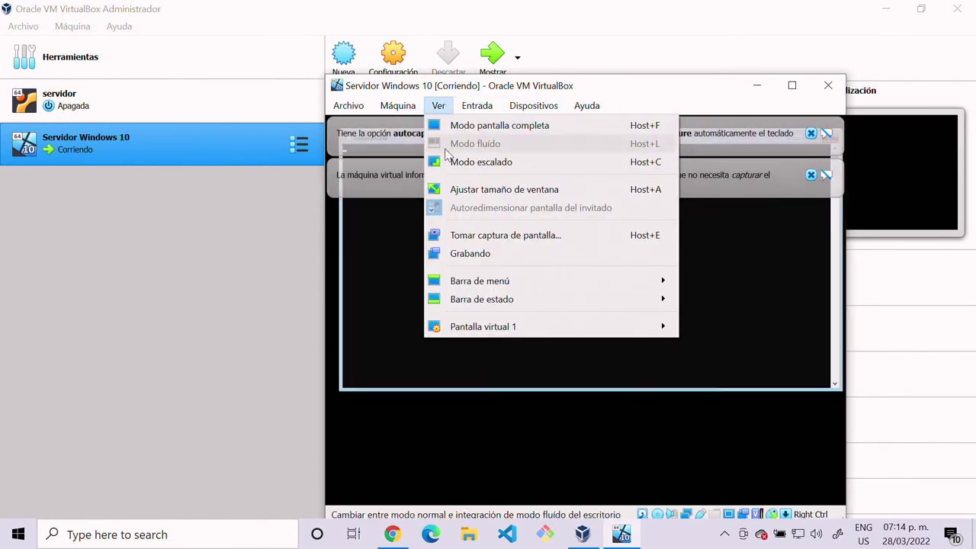
{"action": "left_click", "coordinate": [511, 162]}
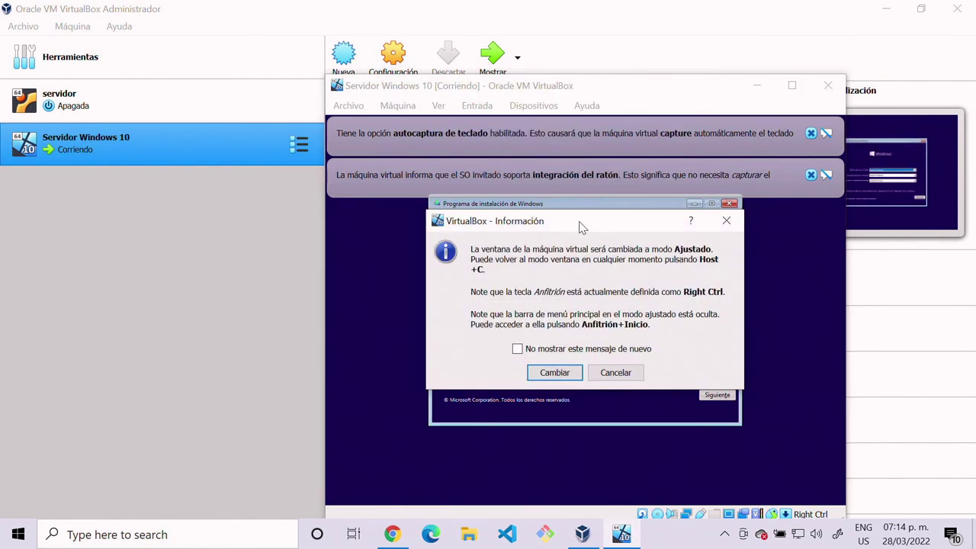
{"action": "left_click", "coordinate": [555, 374]}
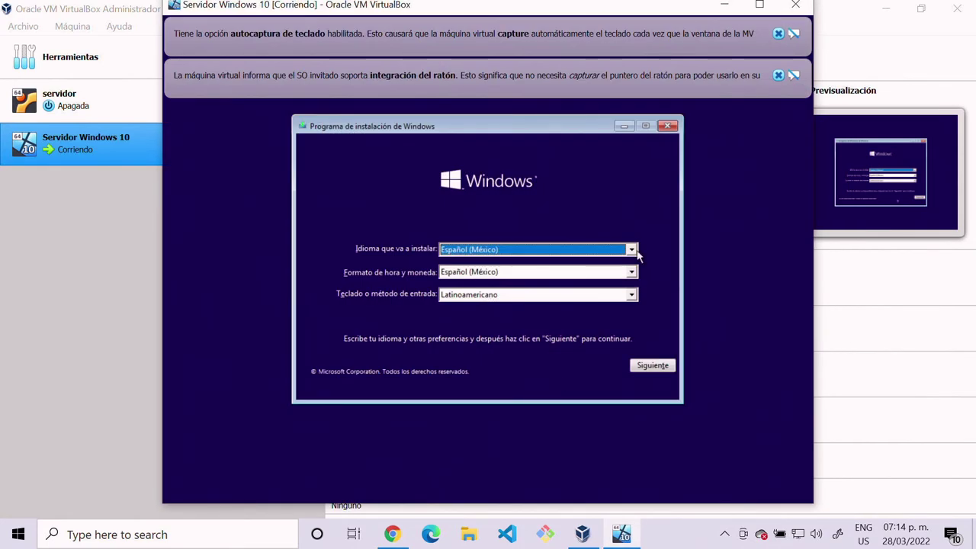
Maximize the running machine's window and dismiss the keyboard auto-capture and mouse integration notices.
{"action": "left_click", "coordinate": [760, 4]}
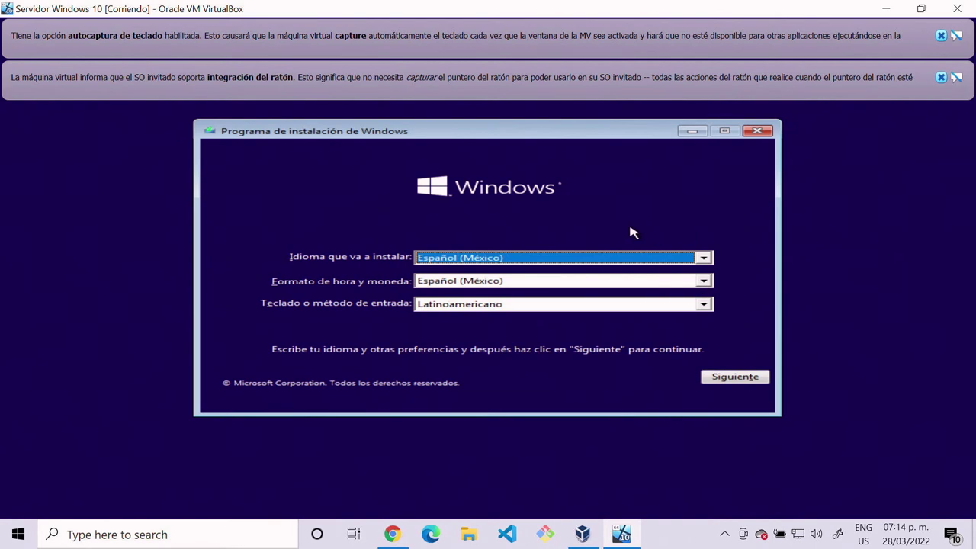
{"action": "left_click", "coordinate": [942, 37]}
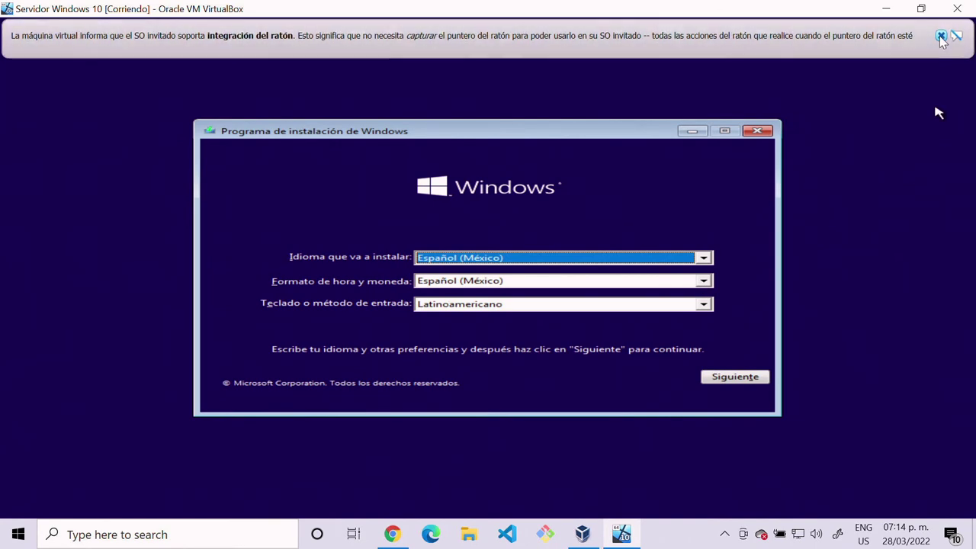
{"action": "left_click", "coordinate": [941, 36]}
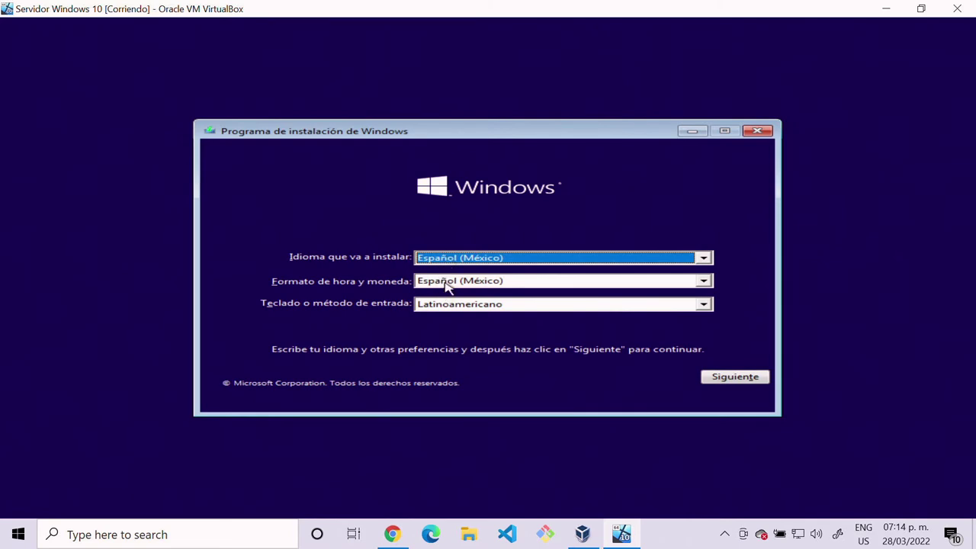
Set the keyboard or input method to Español in the Windows setup and continue to the install screen.
{"action": "left_click", "coordinate": [478, 310]}
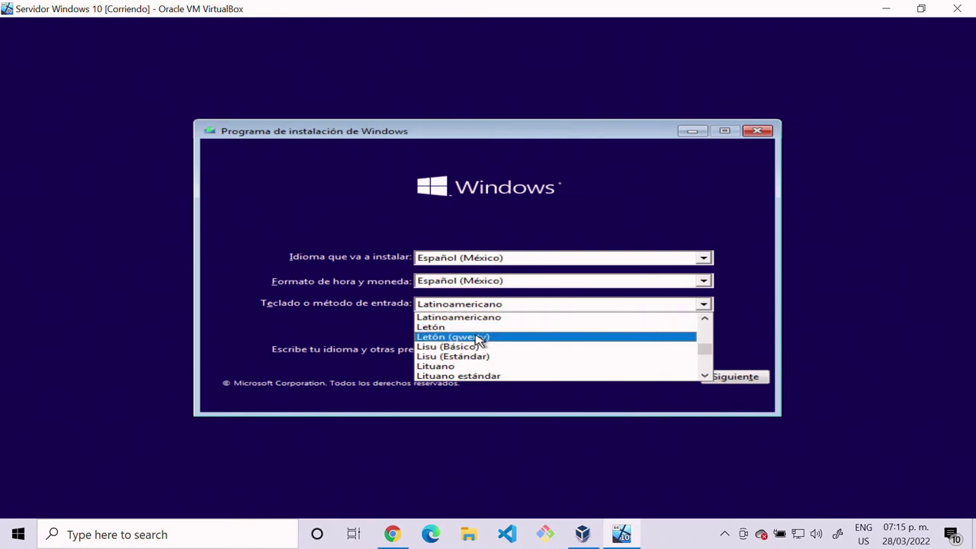
{"action": "key", "text": "e"}
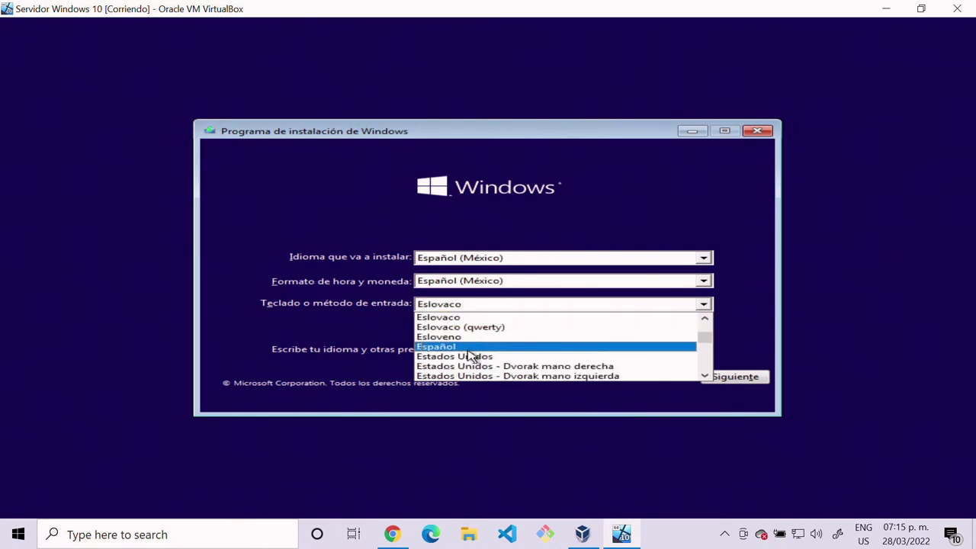
{"action": "left_click", "coordinate": [473, 346]}
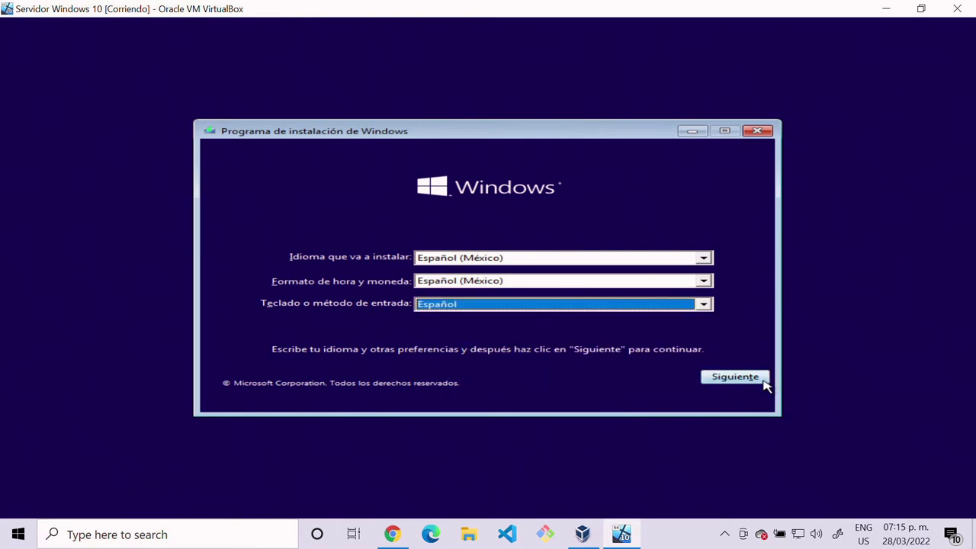
{"action": "left_click", "coordinate": [758, 379]}
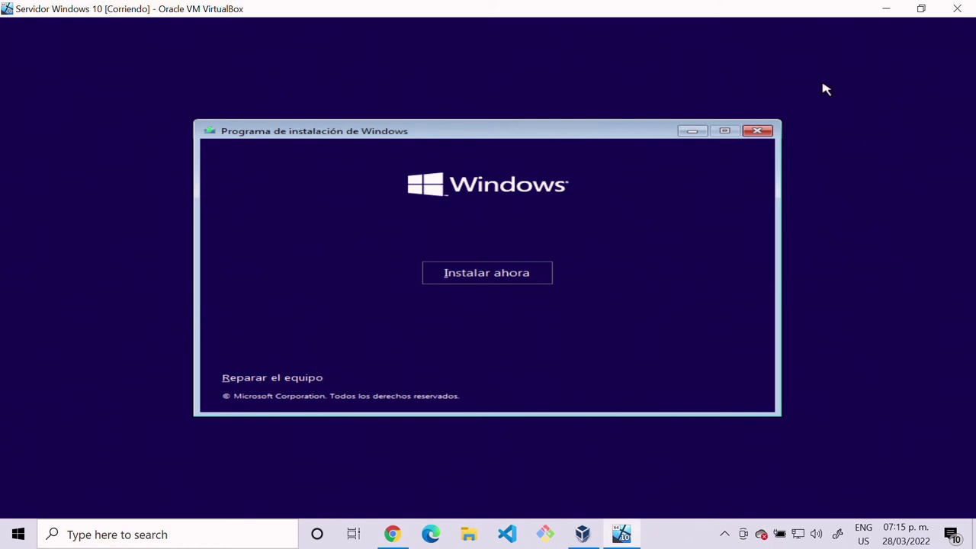
{"action": "left_click", "coordinate": [885, 9]}
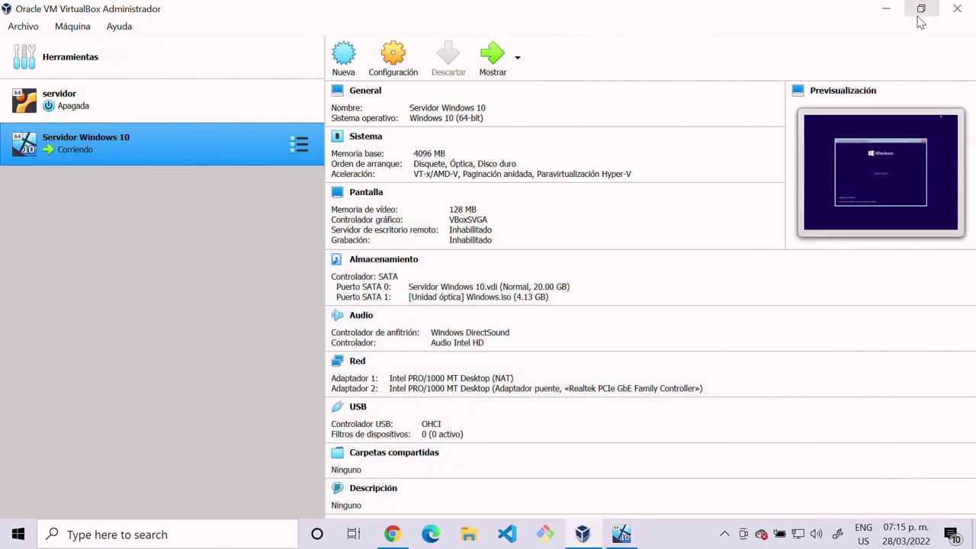
{"action": "left_click", "coordinate": [887, 10]}
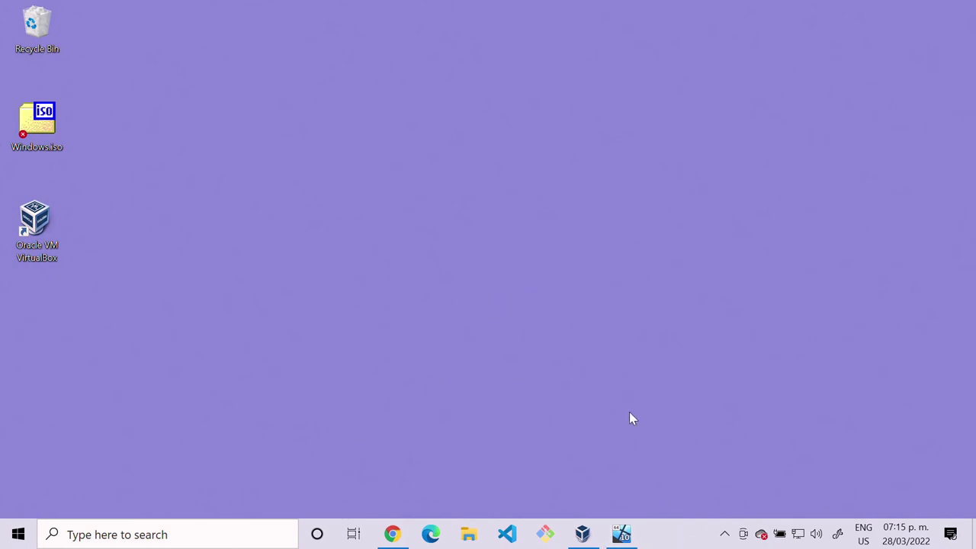
{"action": "left_click", "coordinate": [622, 537]}
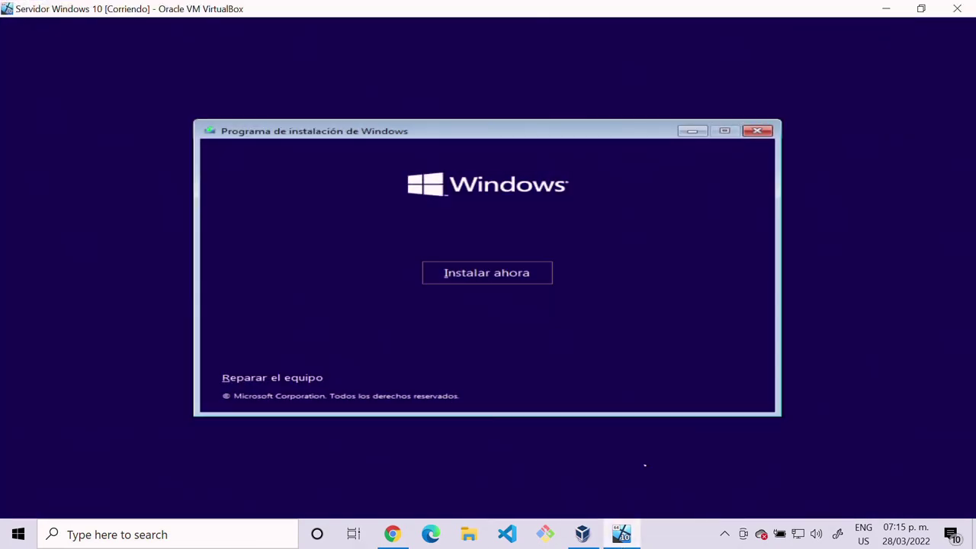
Start the Windows installation without a product key and choose the Windows 10 Pro edition.
{"action": "left_click", "coordinate": [526, 276]}
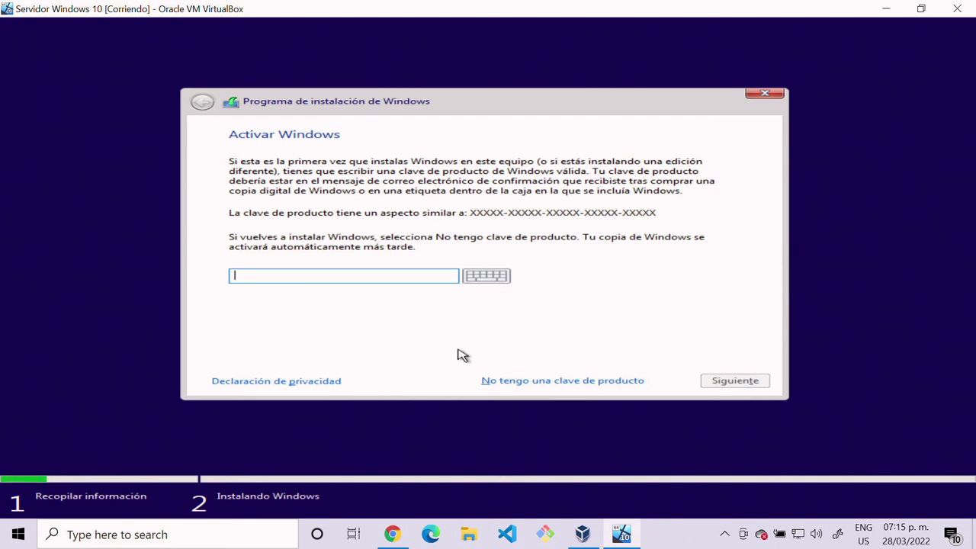
{"action": "left_click", "coordinate": [564, 381]}
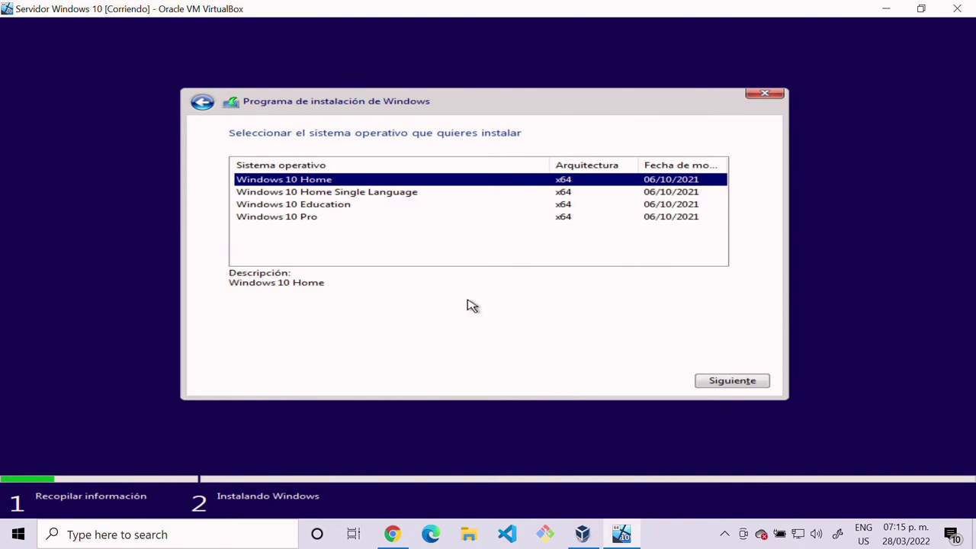
{"action": "left_click", "coordinate": [312, 220]}
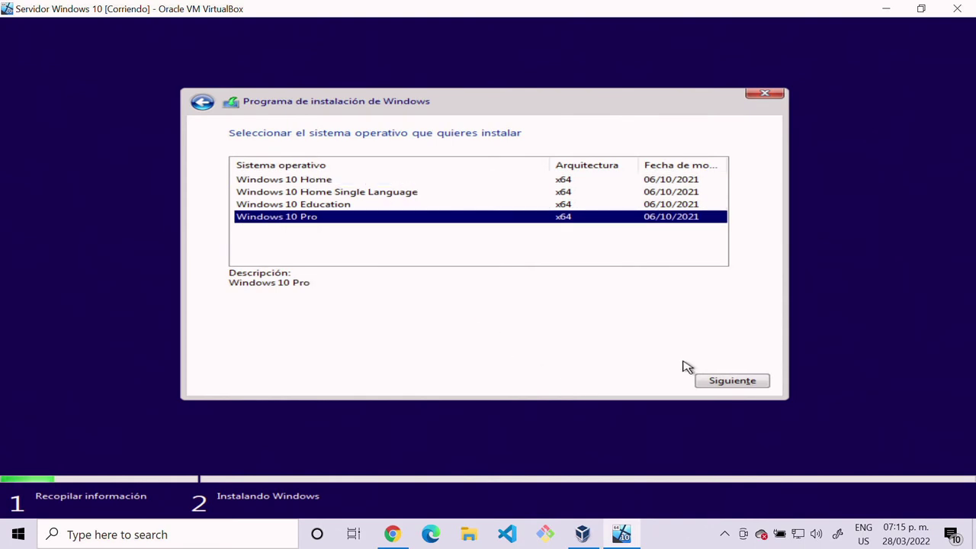
{"action": "left_click", "coordinate": [719, 386]}
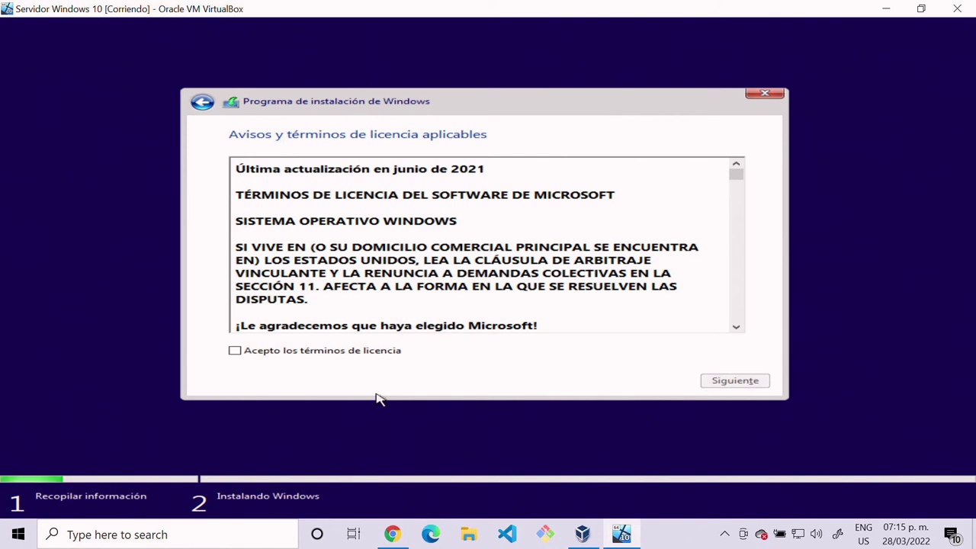
Accept the license terms and run a custom installation (Personalizada) on the unallocated space of drive 0.
{"action": "left_click", "coordinate": [330, 353]}
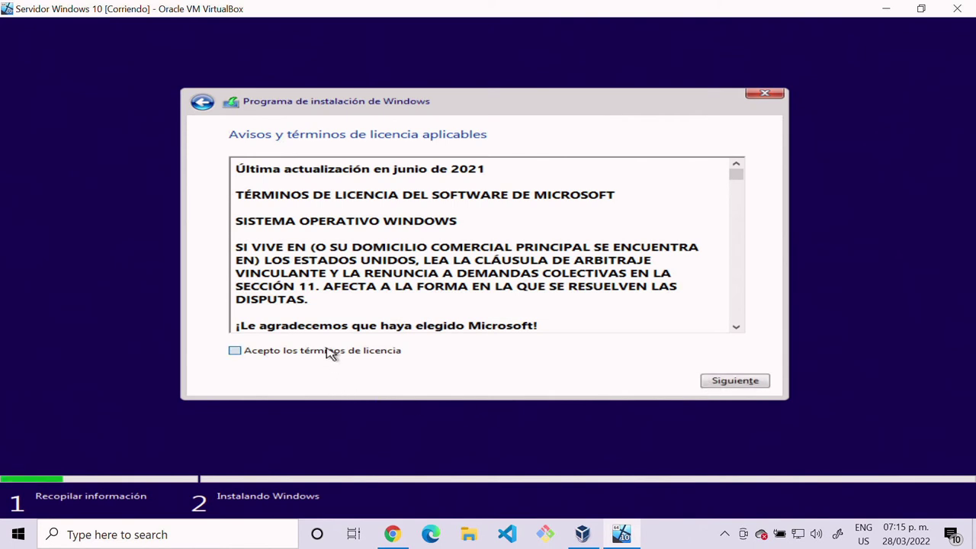
{"action": "left_click", "coordinate": [740, 383]}
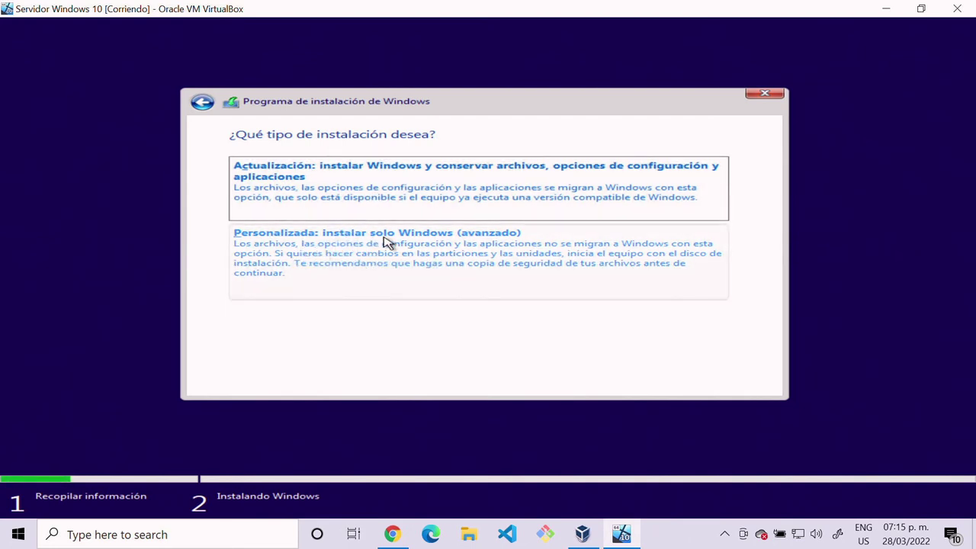
{"action": "left_click", "coordinate": [482, 248]}
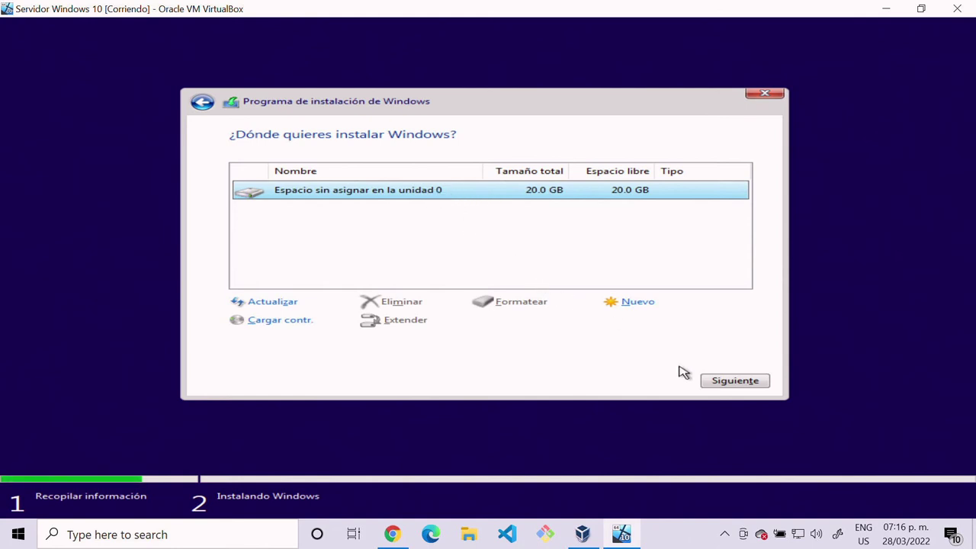
{"action": "left_click", "coordinate": [730, 385]}
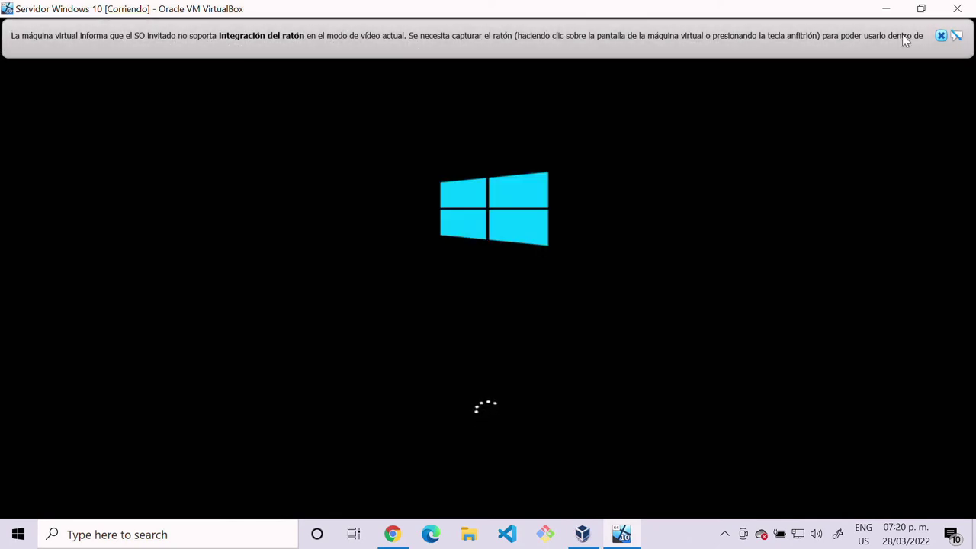
Dismiss the mouse integration notice and close the virtual machine by powering it off (Apagar la máquina).
{"action": "left_click", "coordinate": [941, 35]}
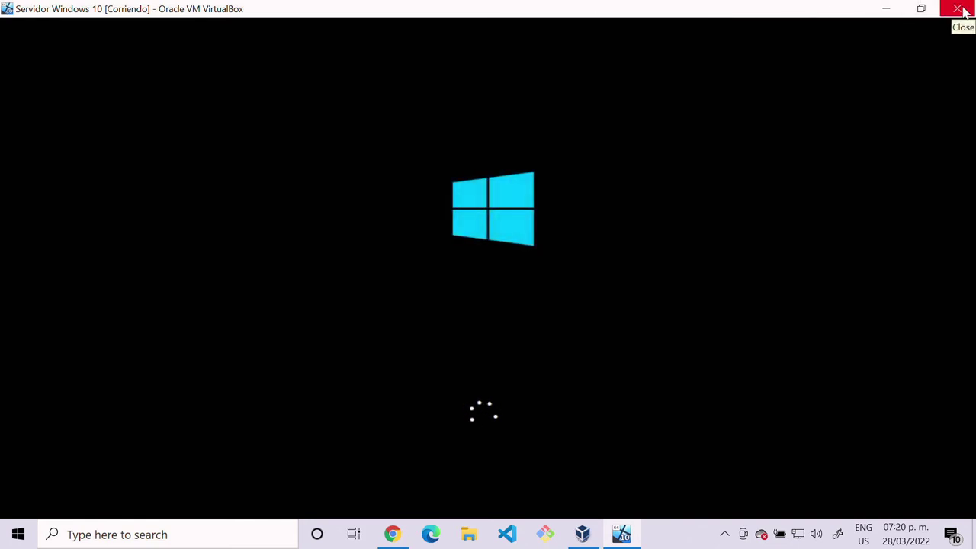
{"action": "left_click", "coordinate": [960, 9]}
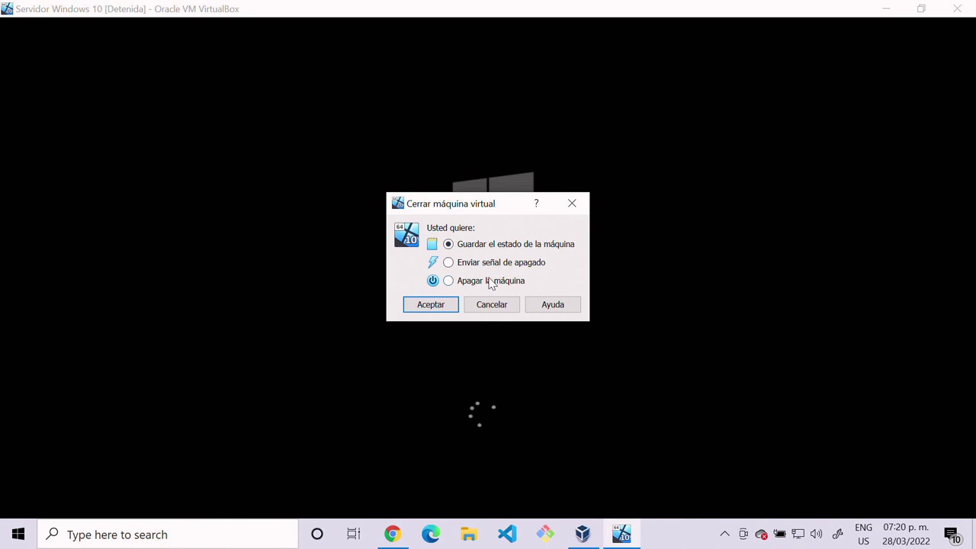
{"action": "left_click", "coordinate": [491, 281]}
{"action": "left_click", "coordinate": [438, 306]}
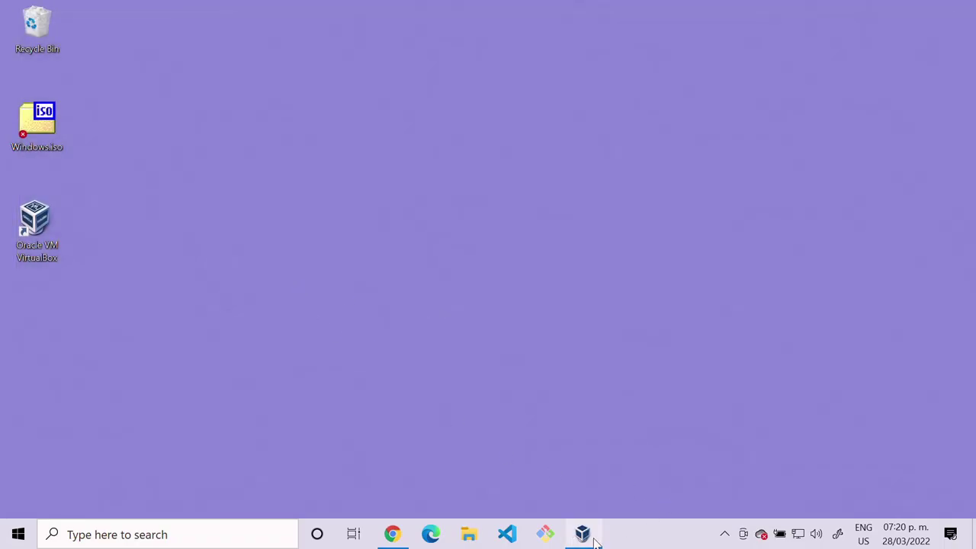
In the Servidor Windows 10 storage settings, remove Windows.iso from the optical drive and save the settings.
{"action": "left_click", "coordinate": [594, 538]}
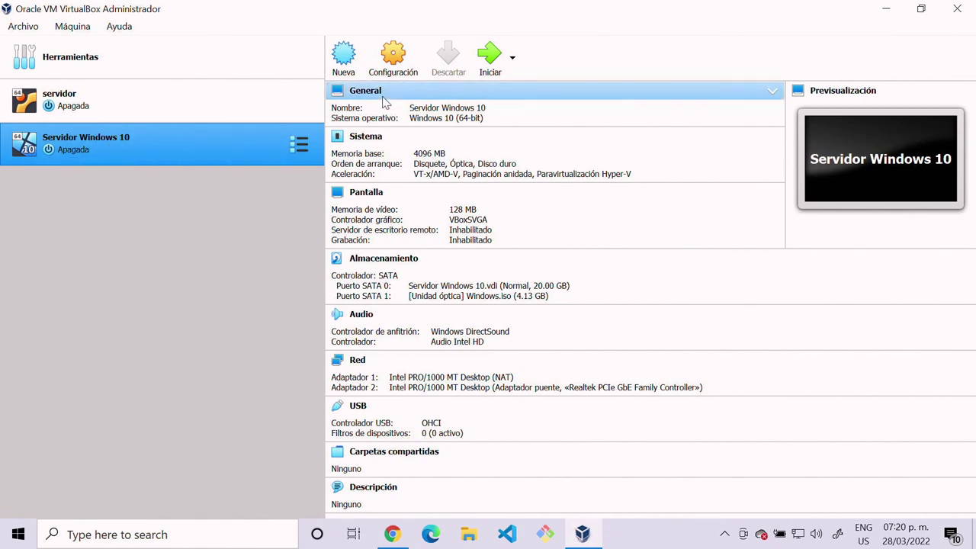
{"action": "left_click", "coordinate": [395, 66]}
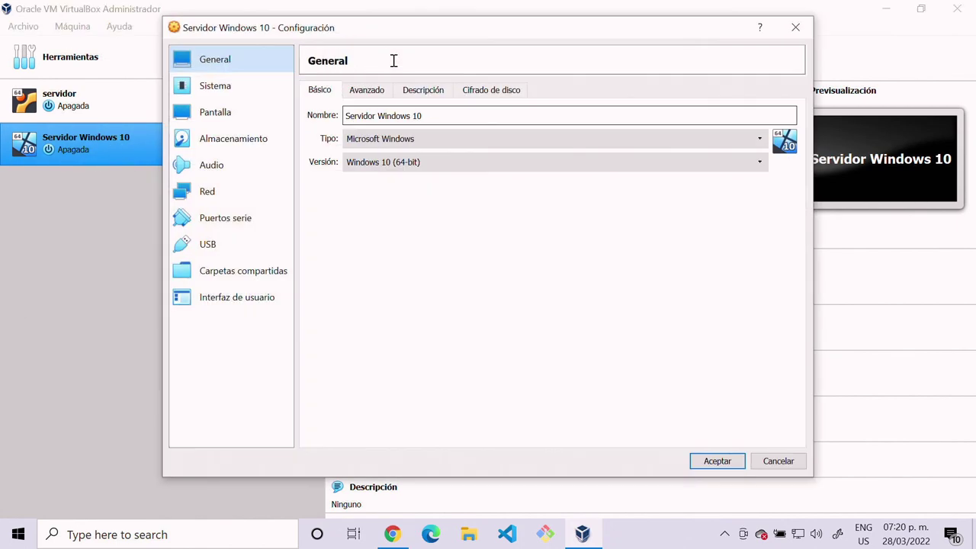
{"action": "left_click", "coordinate": [218, 145]}
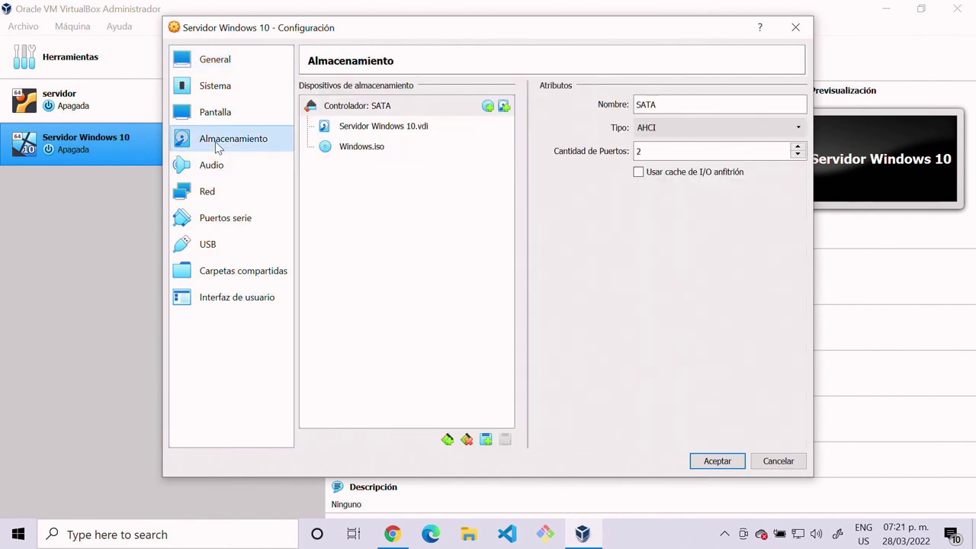
{"action": "left_click", "coordinate": [358, 152]}
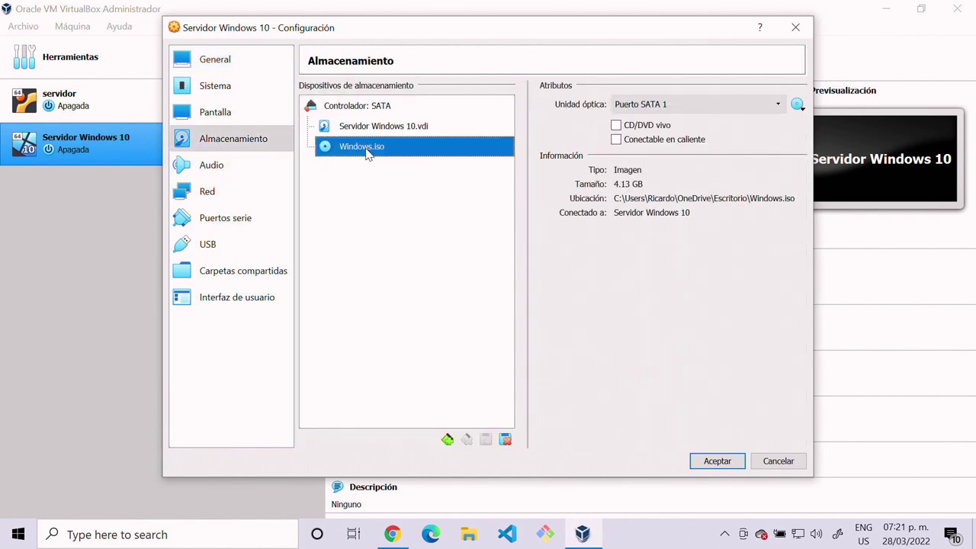
{"action": "left_click", "coordinate": [798, 105]}
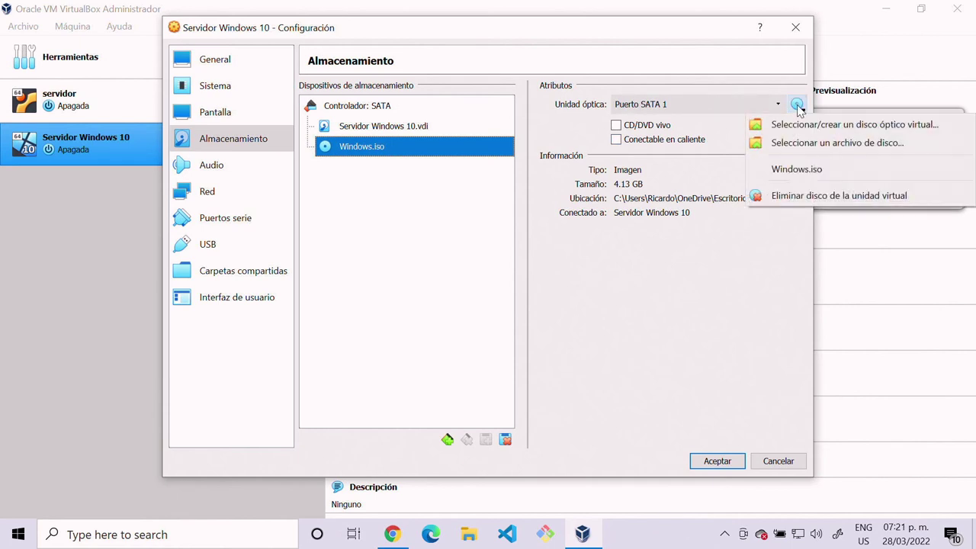
{"action": "left_click", "coordinate": [803, 196]}
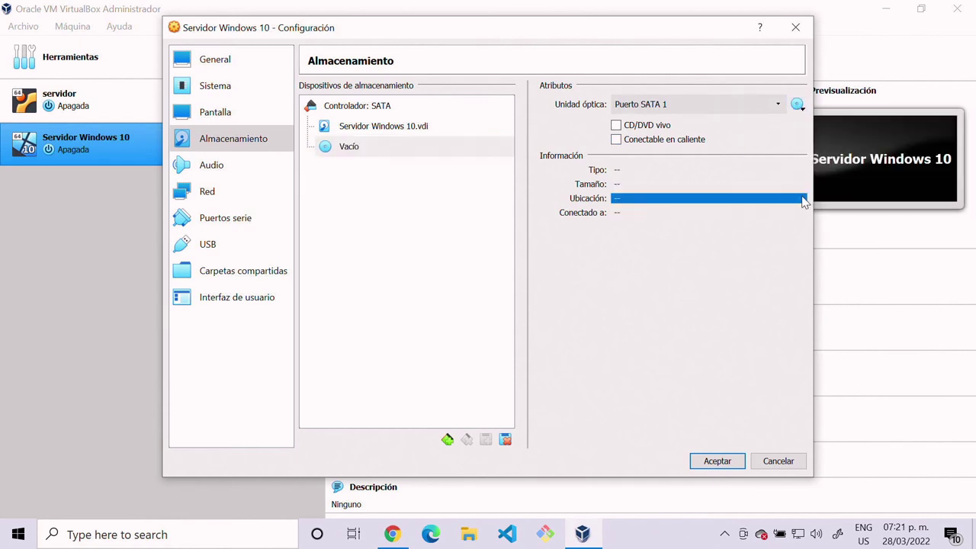
{"action": "left_click", "coordinate": [798, 105]}
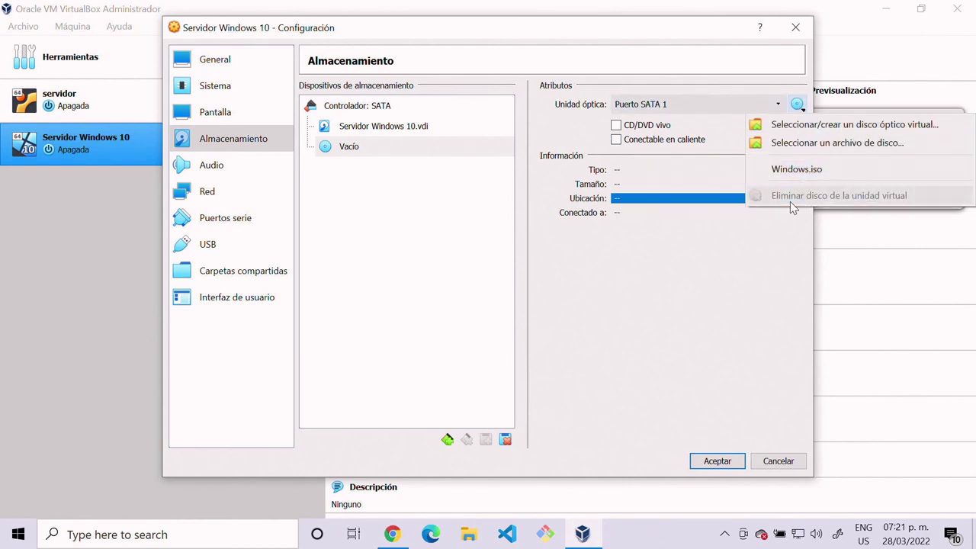
{"action": "left_click", "coordinate": [771, 284]}
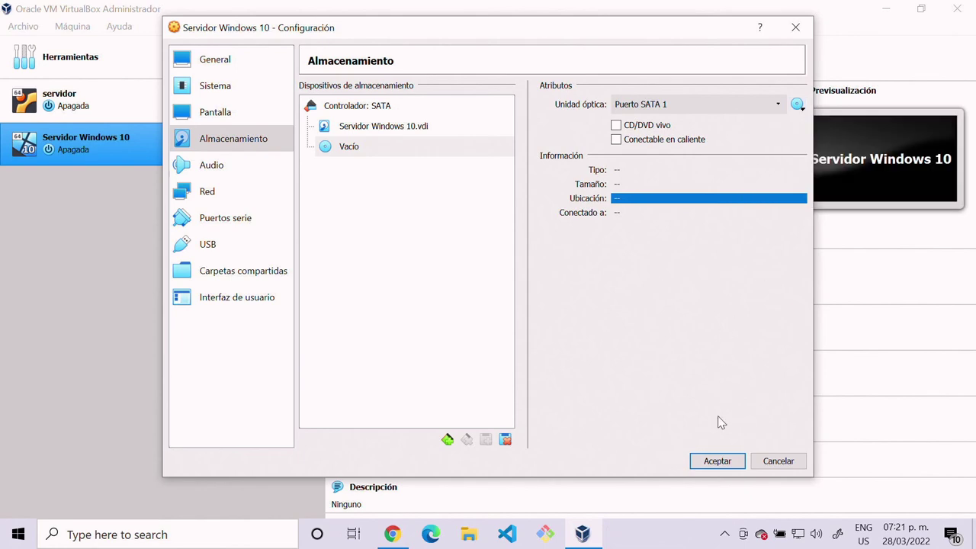
{"action": "left_click", "coordinate": [715, 462]}
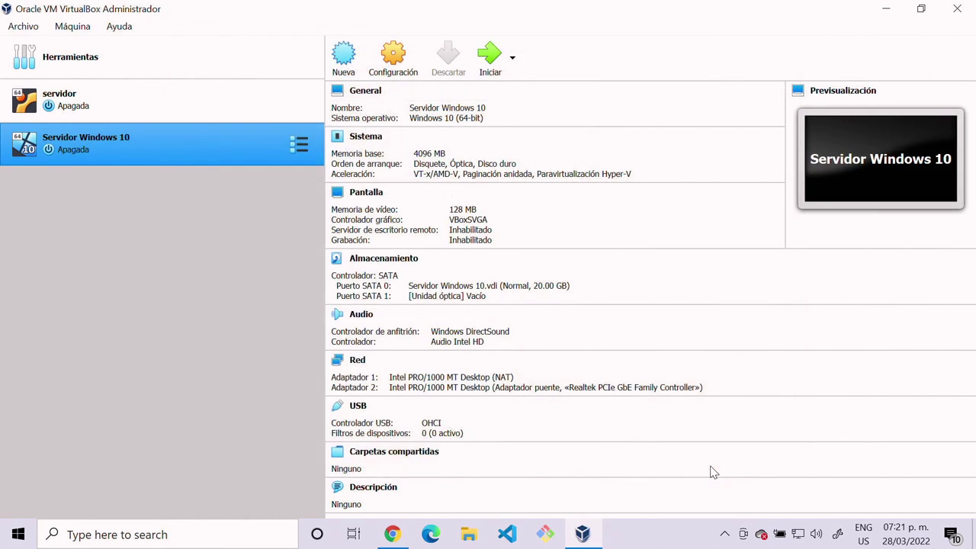
Start the Servidor Windows 10 machine again in scaled mode and dismiss the keyboard auto-capture notice.
{"action": "left_click", "coordinate": [492, 58]}
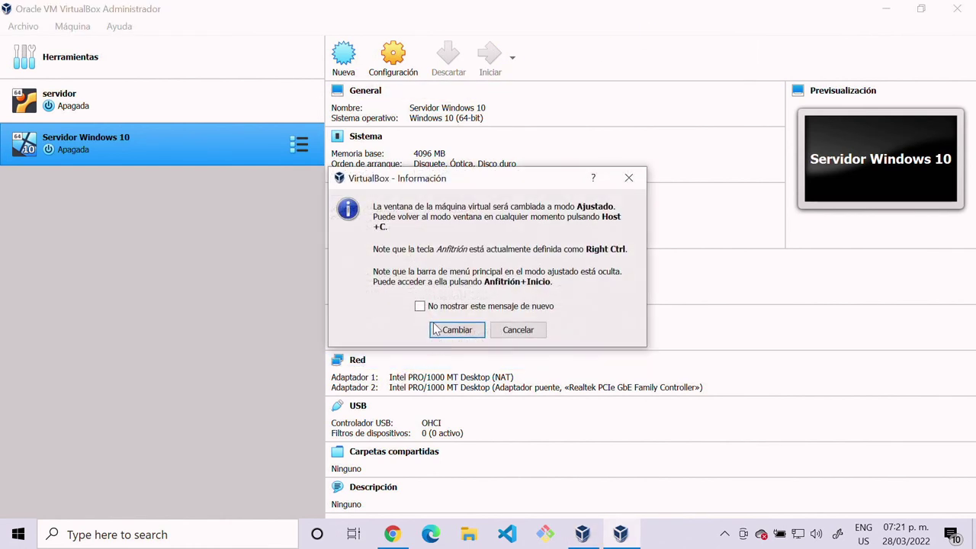
{"action": "left_click", "coordinate": [439, 329]}
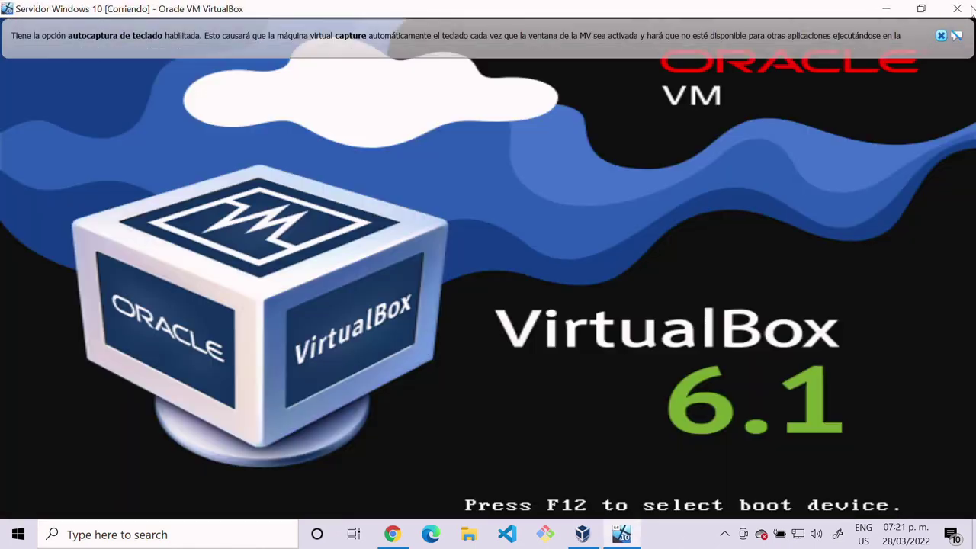
{"action": "left_click", "coordinate": [942, 35]}
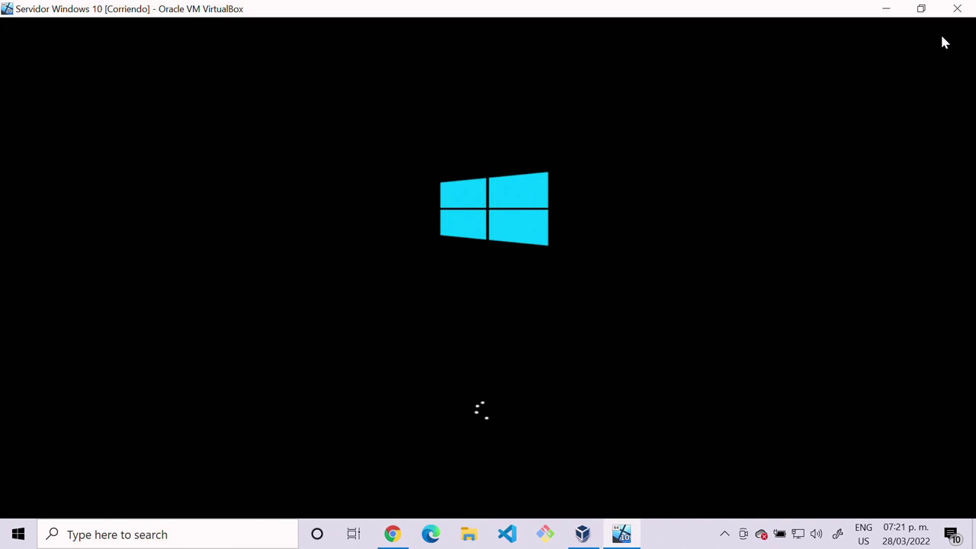
{"action": "left_click", "coordinate": [944, 38]}
{"action": "left_click", "coordinate": [944, 39]}
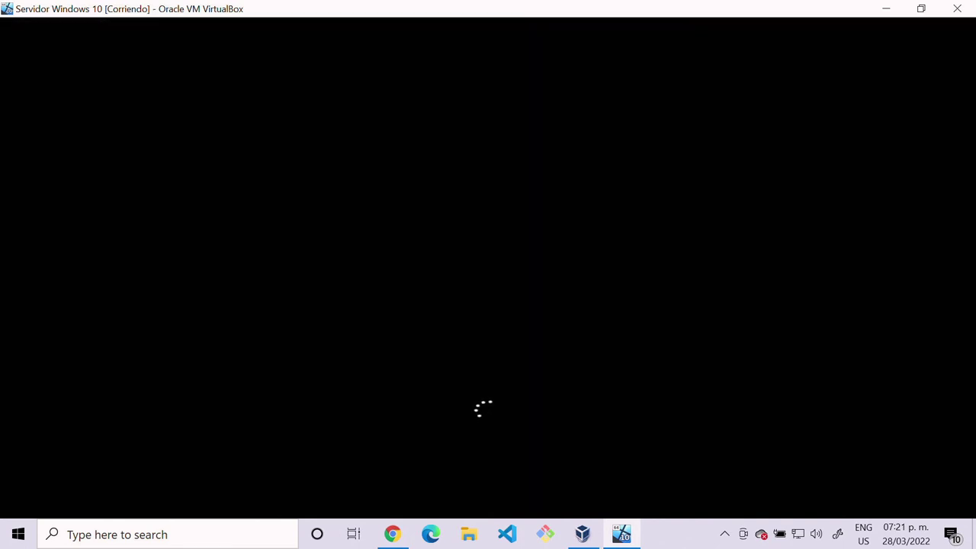